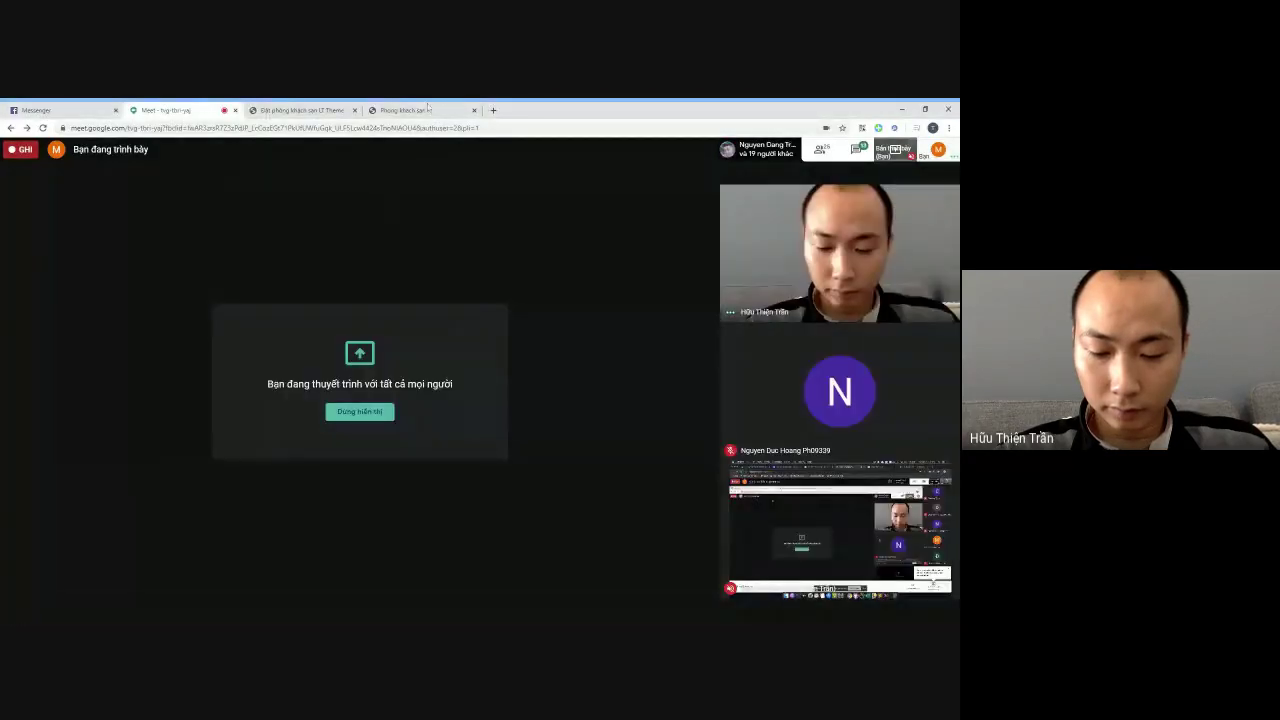
Review the LT Hotel Booking demo's room listing and the home page's booking form, services, statistics and relaxation sections
click(428, 107)
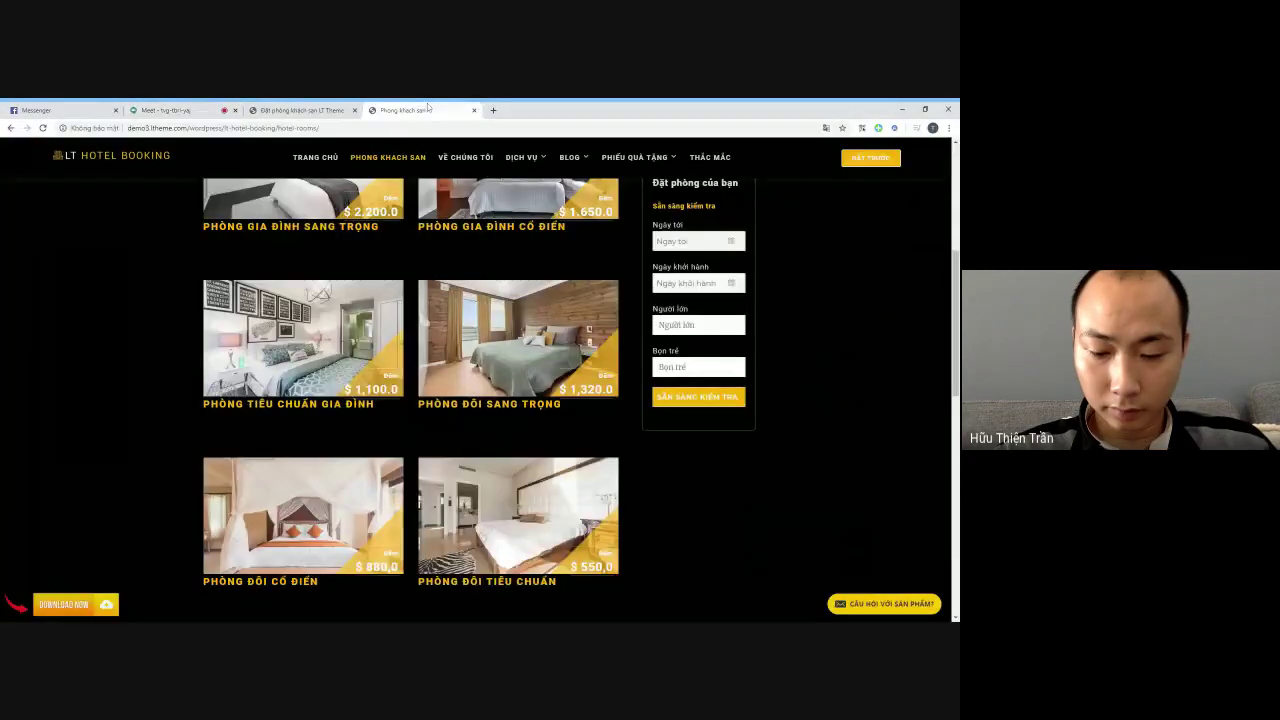
scroll(391, 331, up, 2)
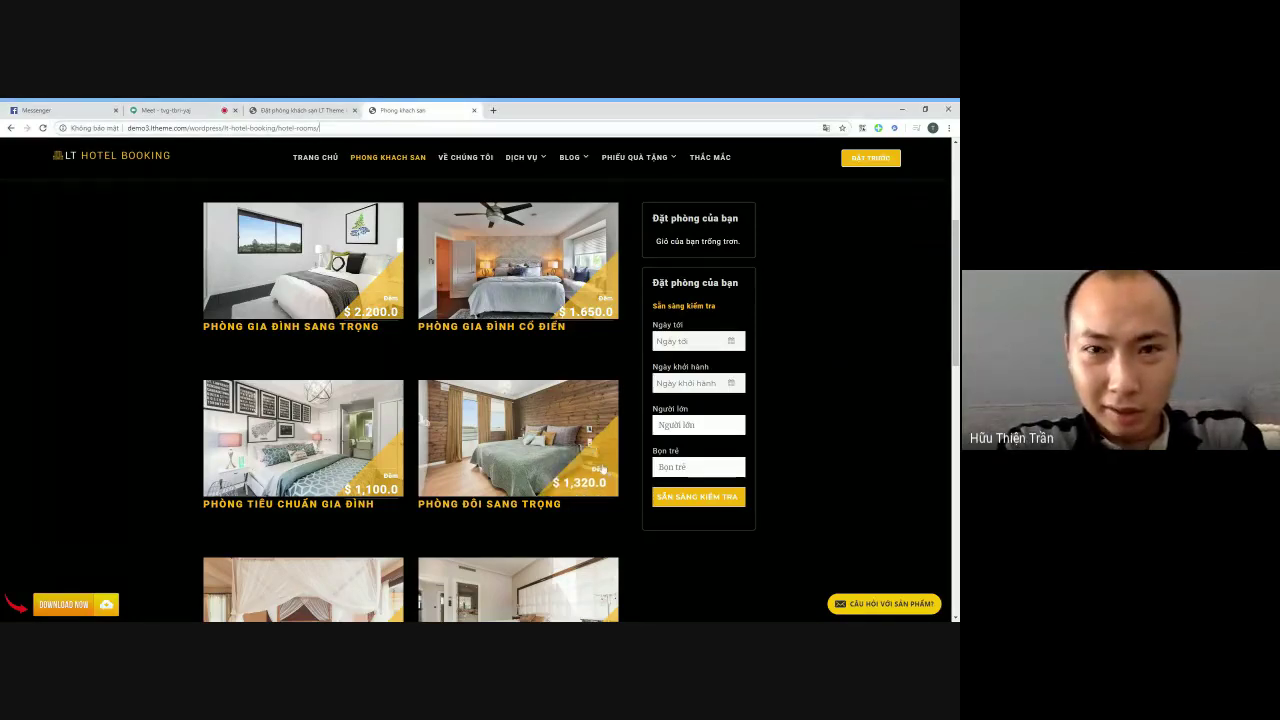
scroll(603, 469, up, 2)
key(ctrl+shift+Tab)
scroll(500, 391, down, 3)
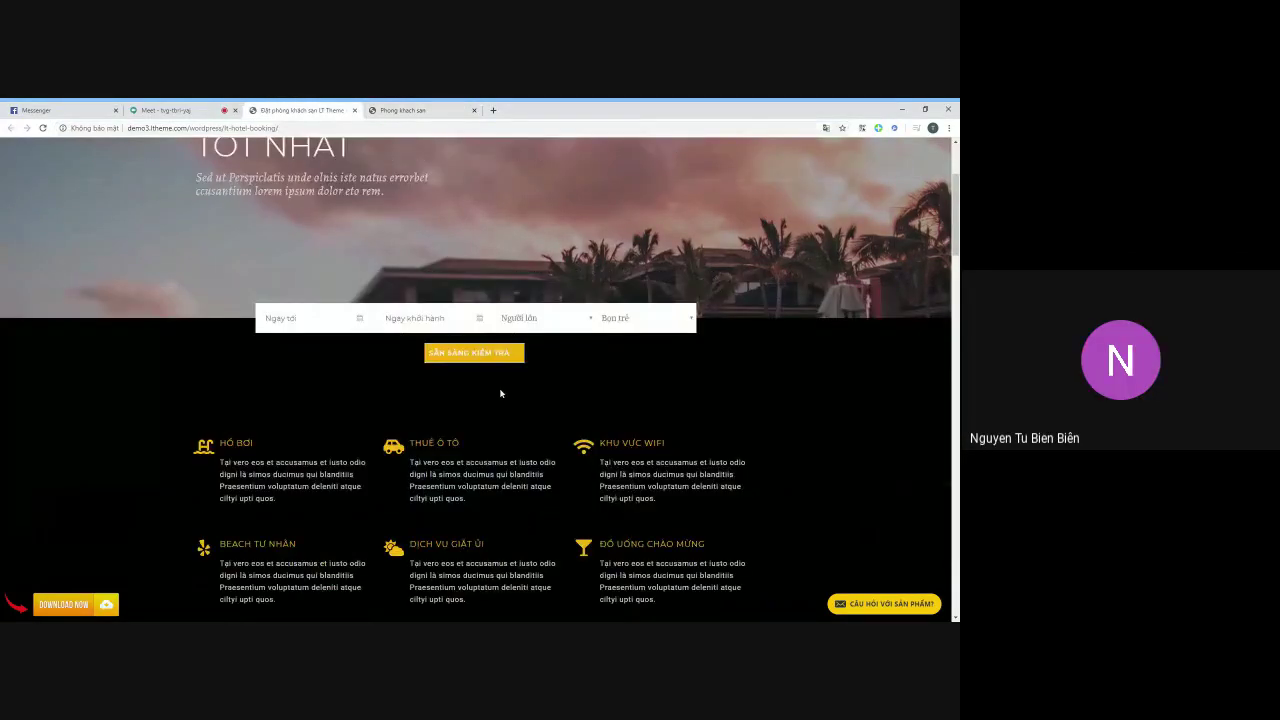
scroll(505, 395, up, 3)
click(121, 155)
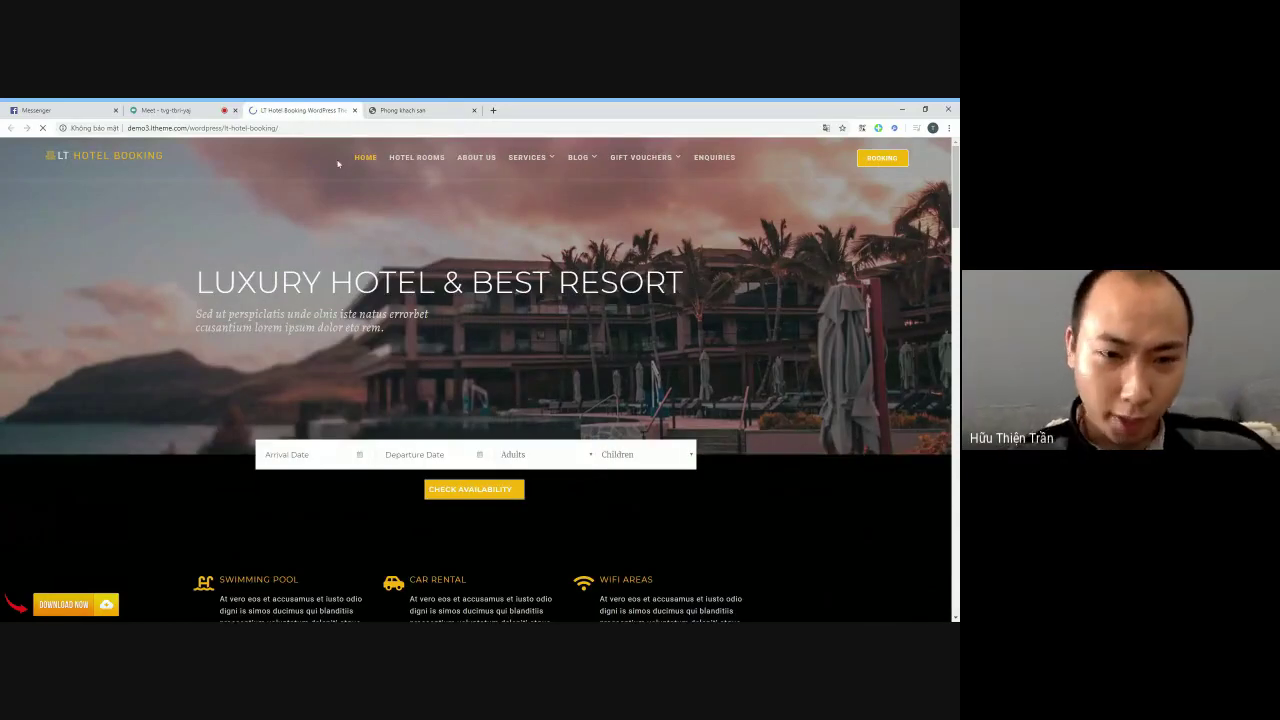
scroll(338, 163, down, 5)
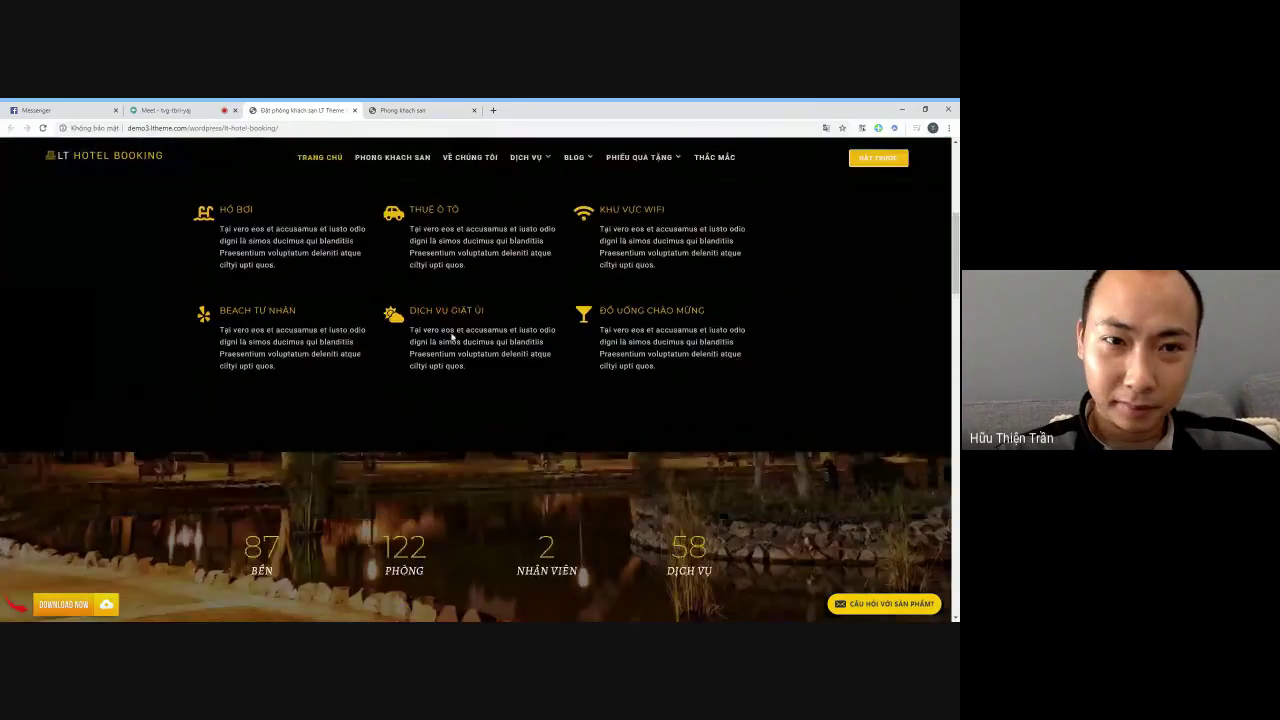
scroll(451, 337, down, 3)
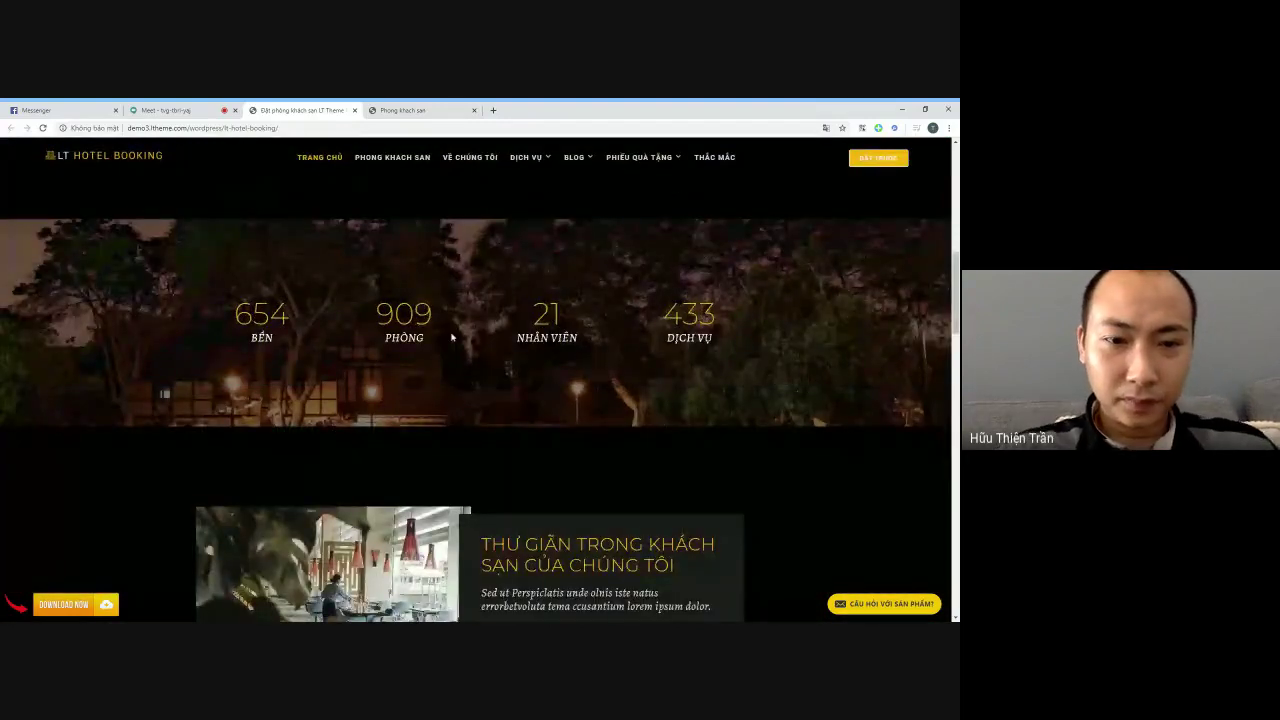
scroll(451, 337, down, 1)
scroll(451, 337, down, 2)
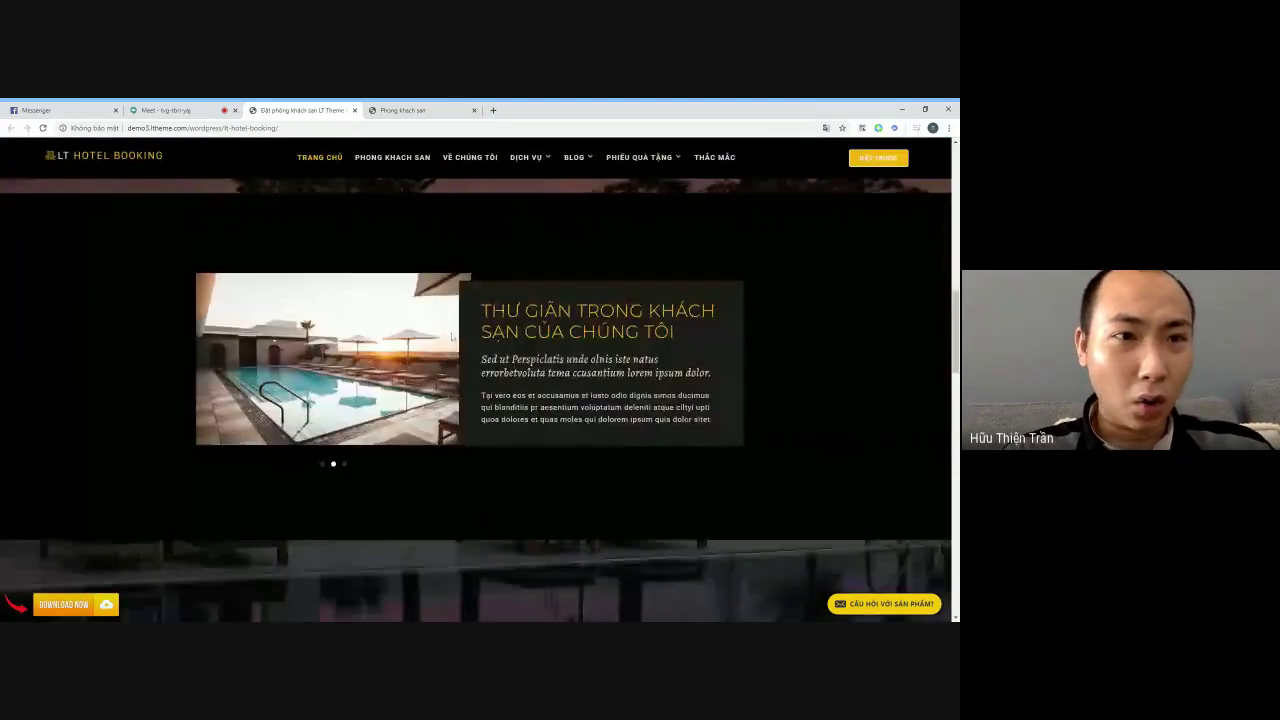
Examine the demo's full hotel room listing and compare its layout with the home page
click(432, 157)
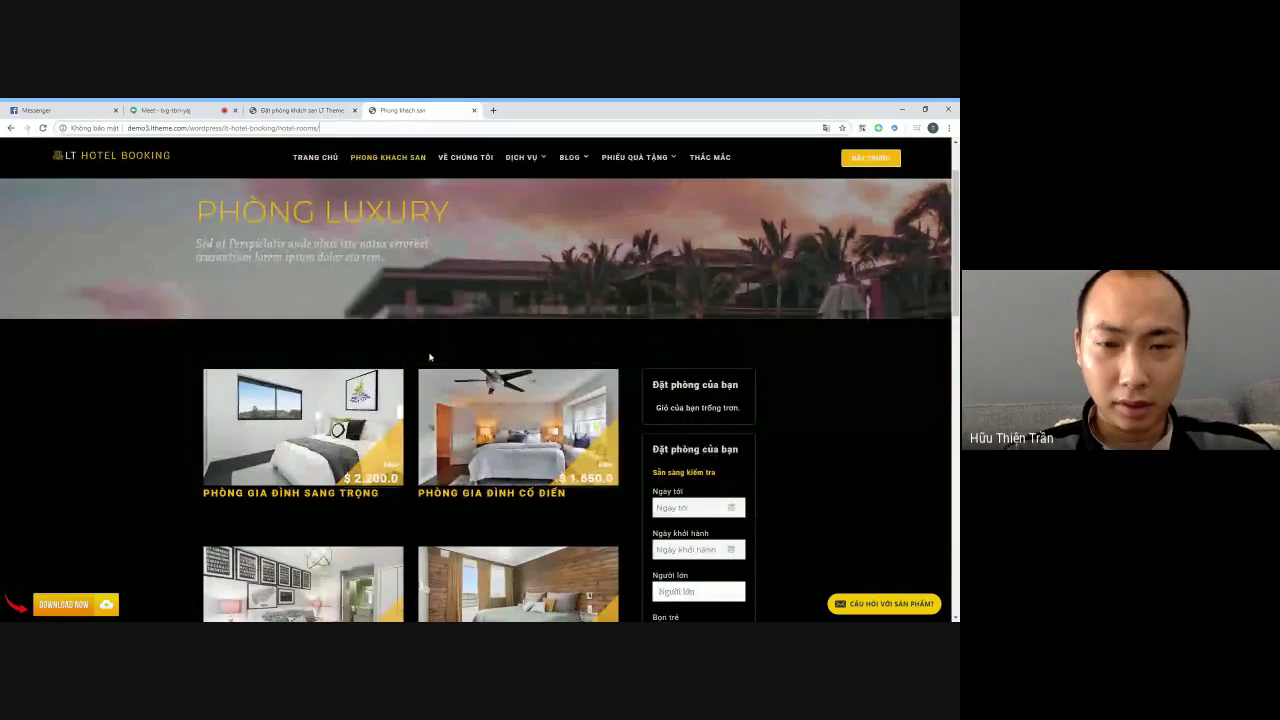
scroll(430, 357, down, 6)
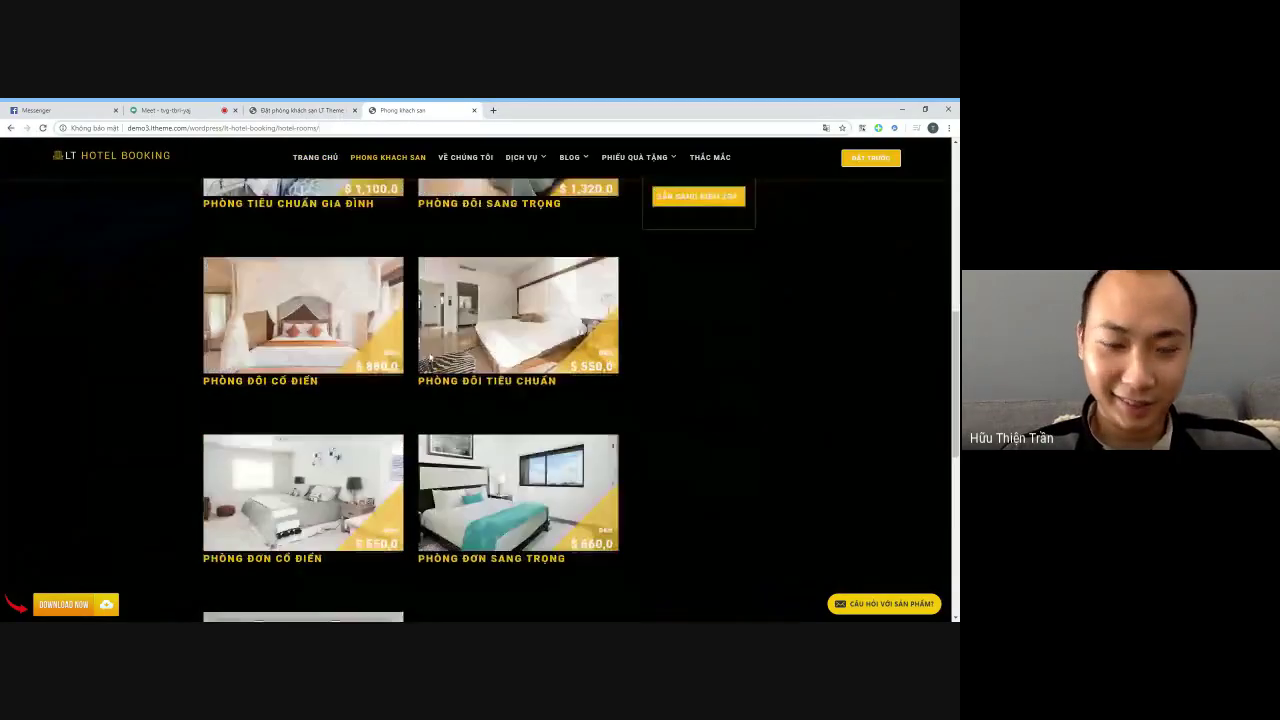
scroll(430, 357, down, 1)
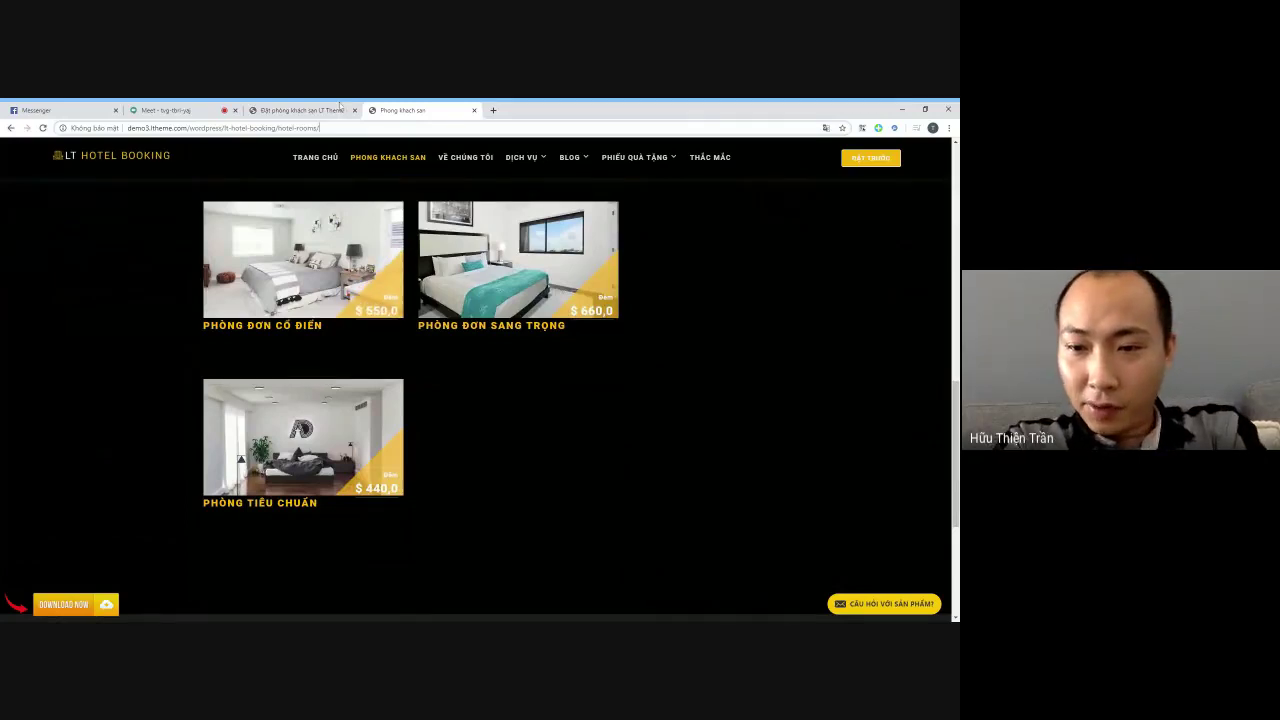
click(300, 110)
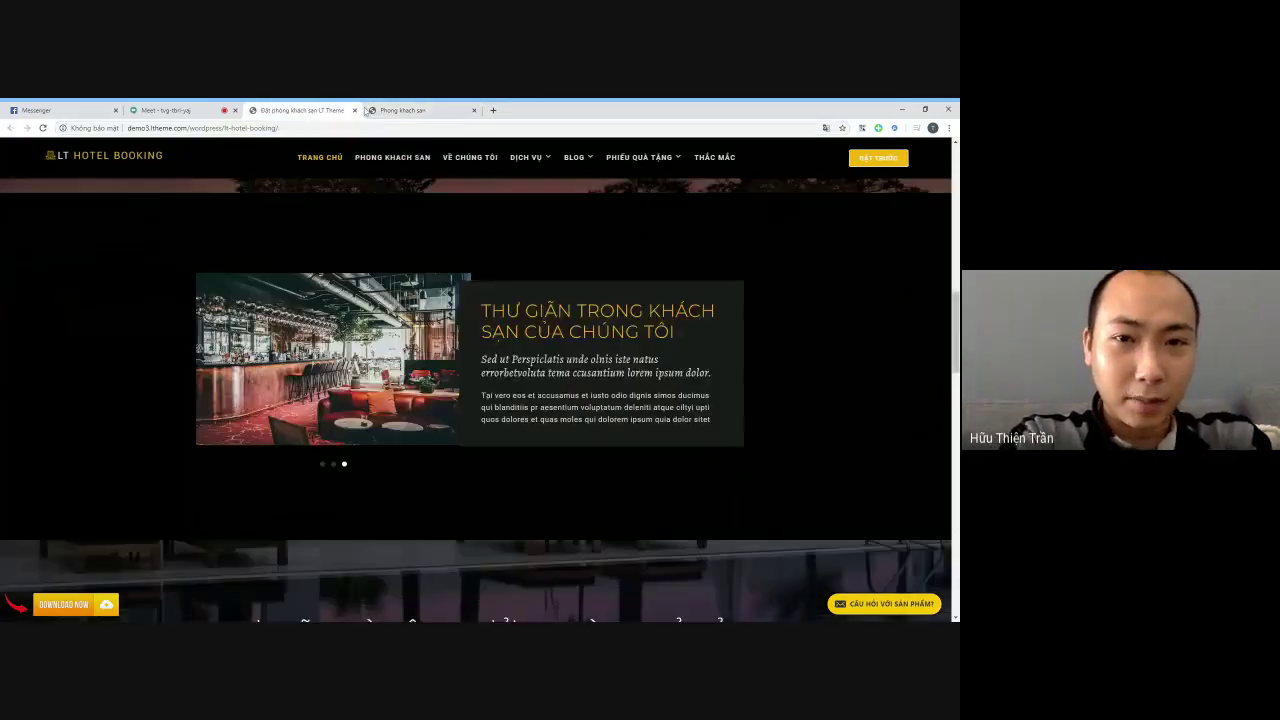
scroll(421, 298, up, 10)
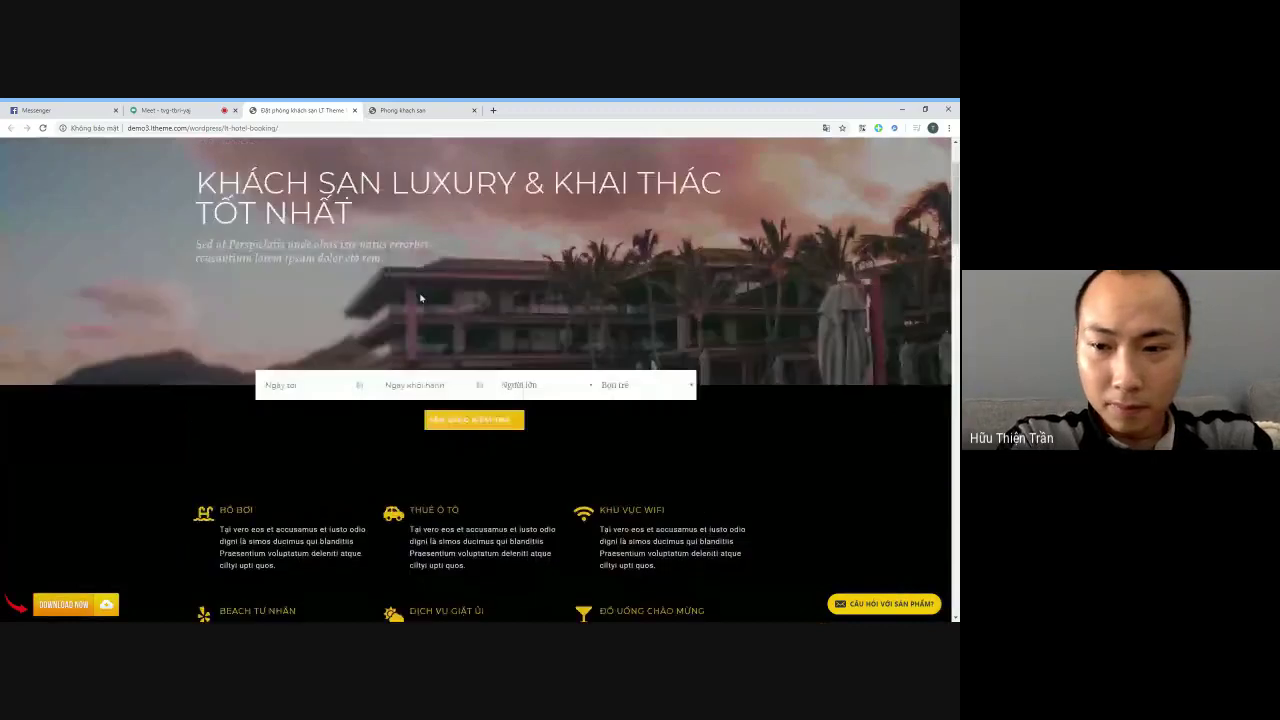
scroll(421, 298, up, 2)
click(405, 110)
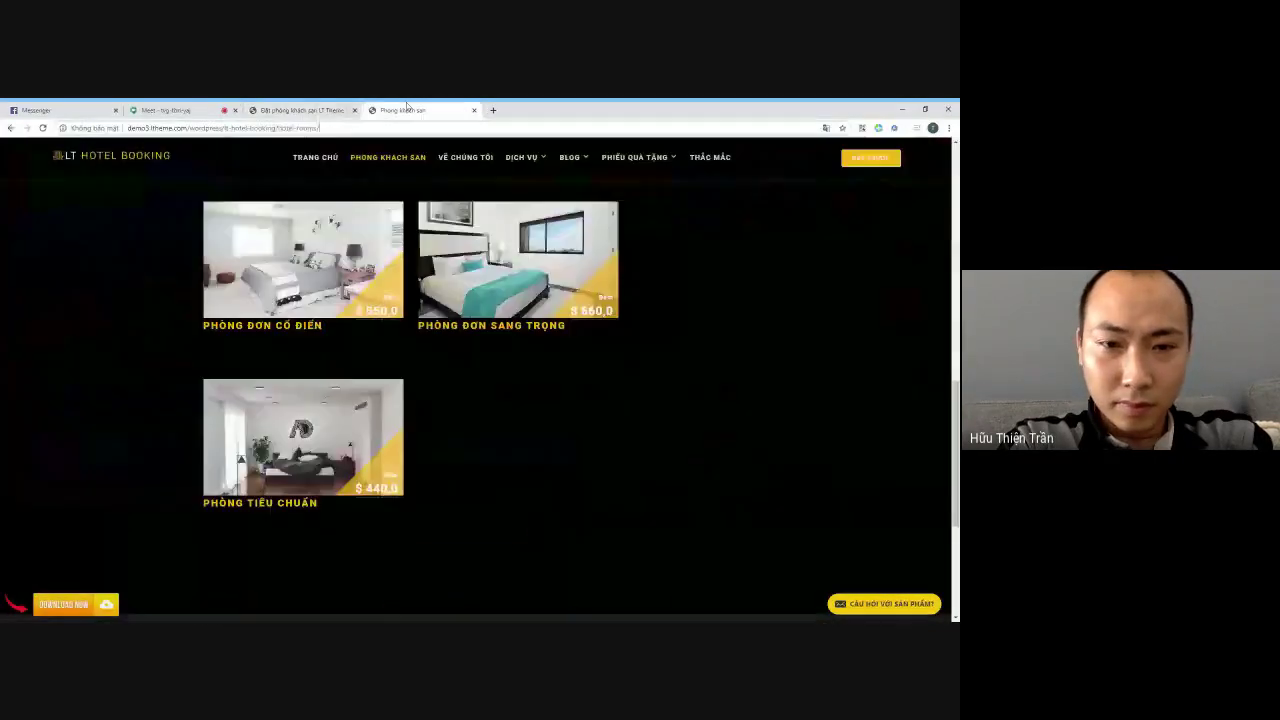
click(345, 110)
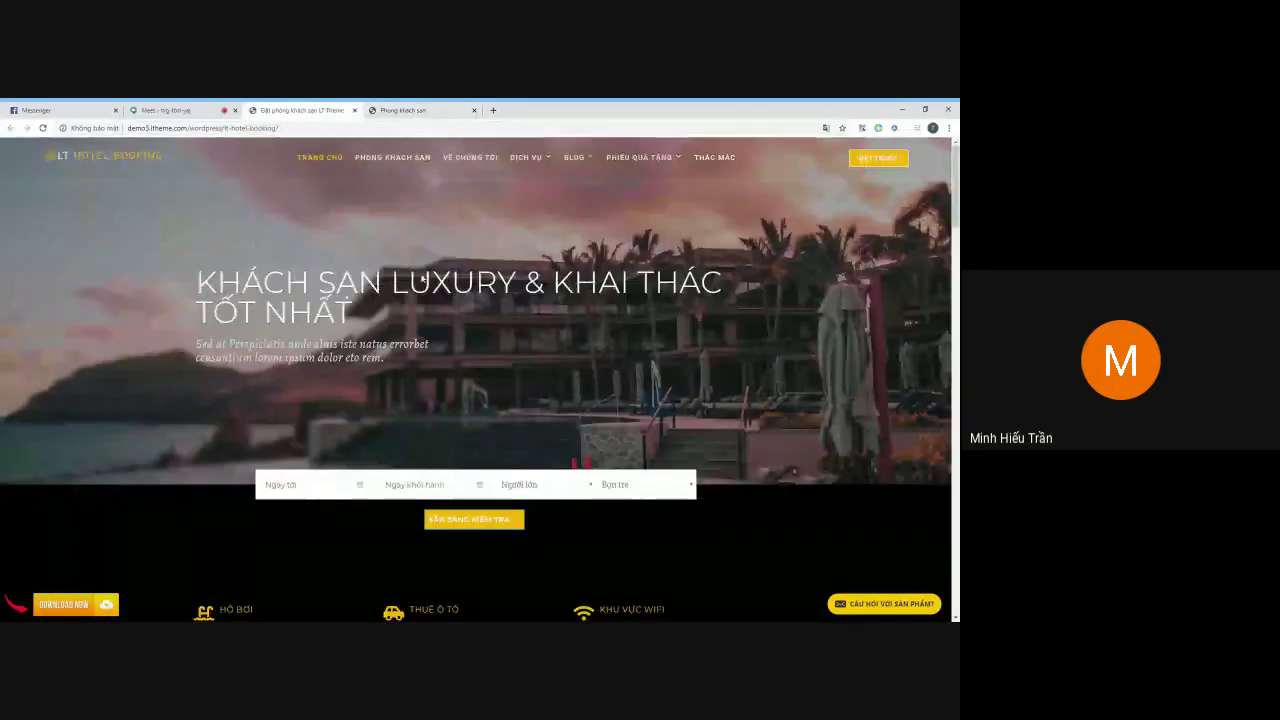
click(422, 111)
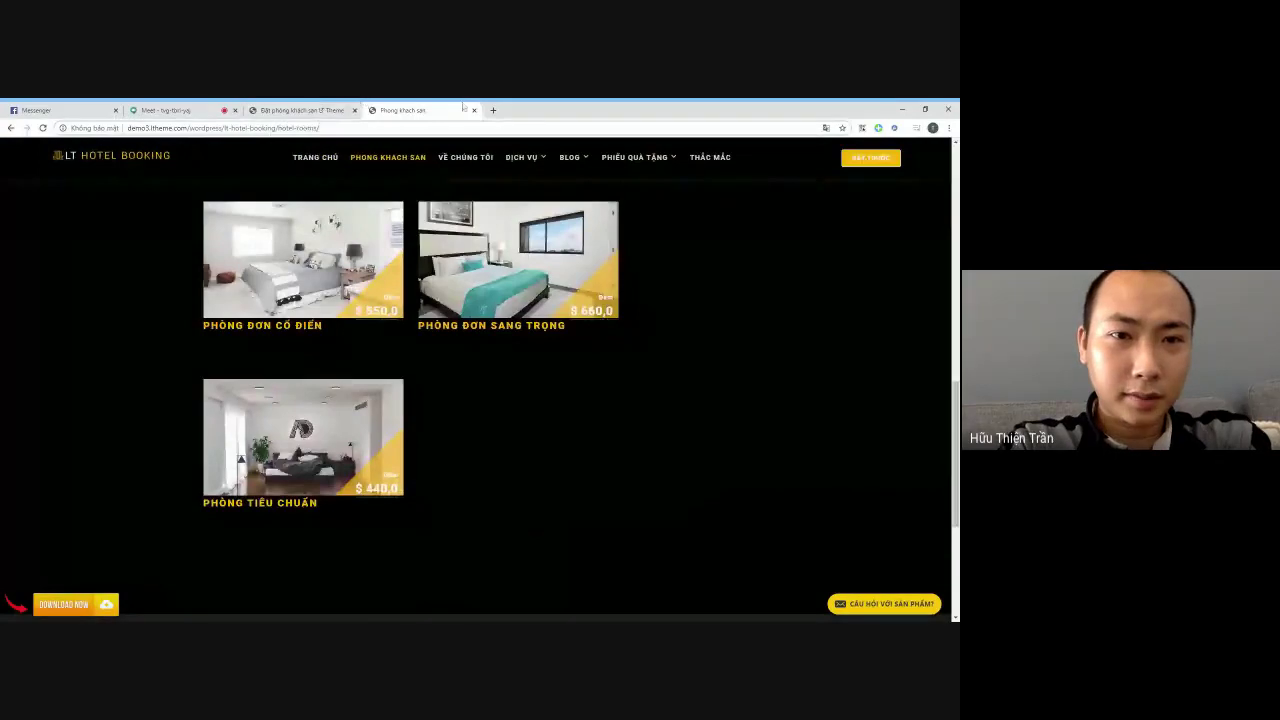
Open themeforest.net in a new browser tab
click(493, 110)
text(im)
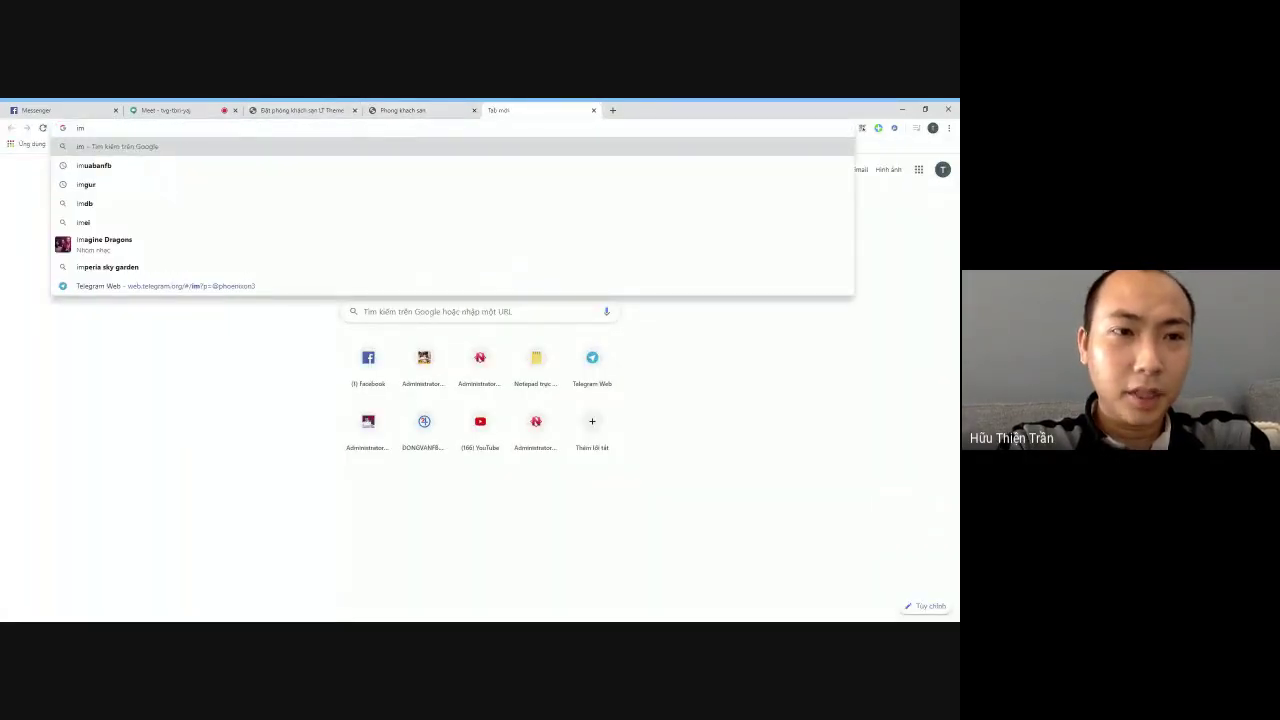
key(BackSpace)
key(BackSpace)
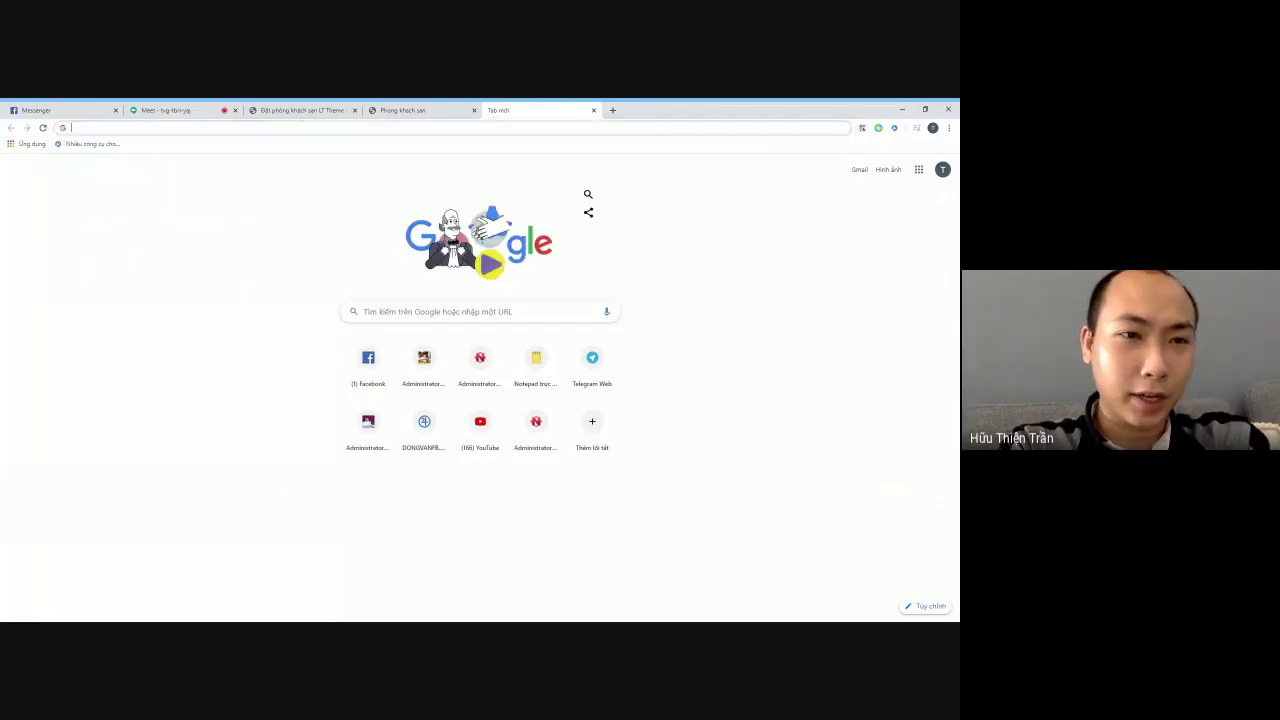
text(thr)
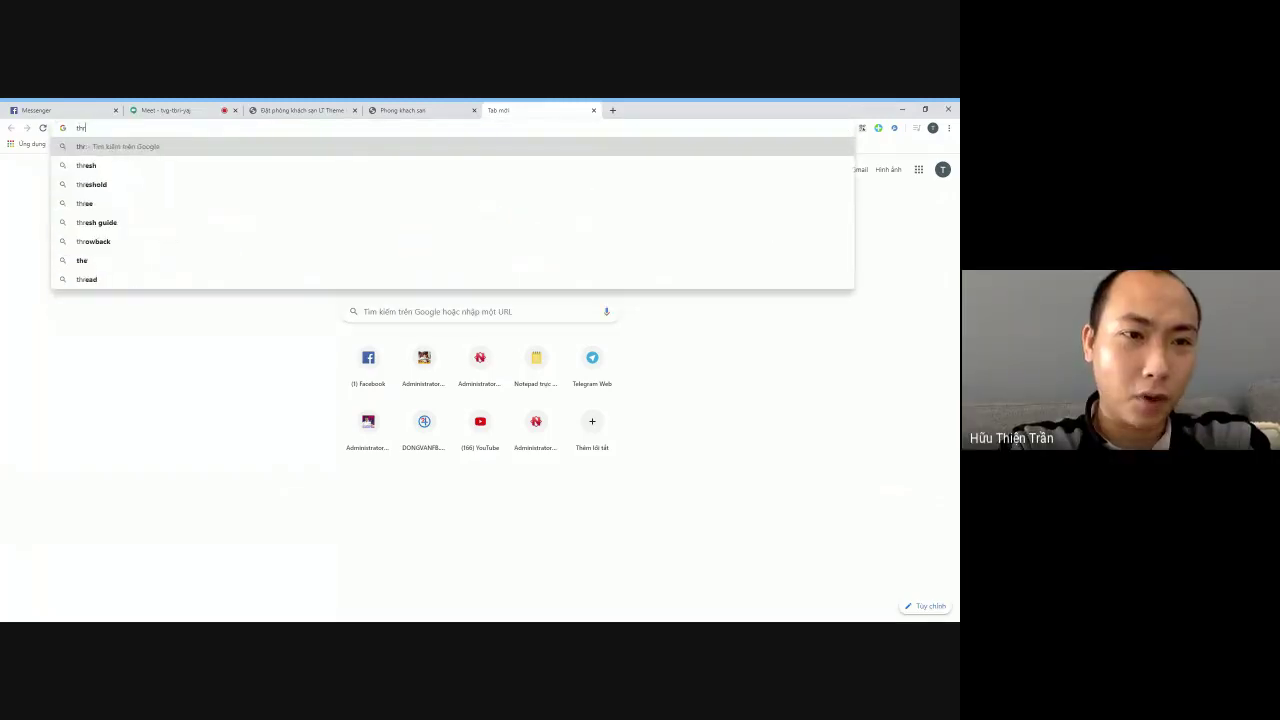
key(BackSpace)
text(e)
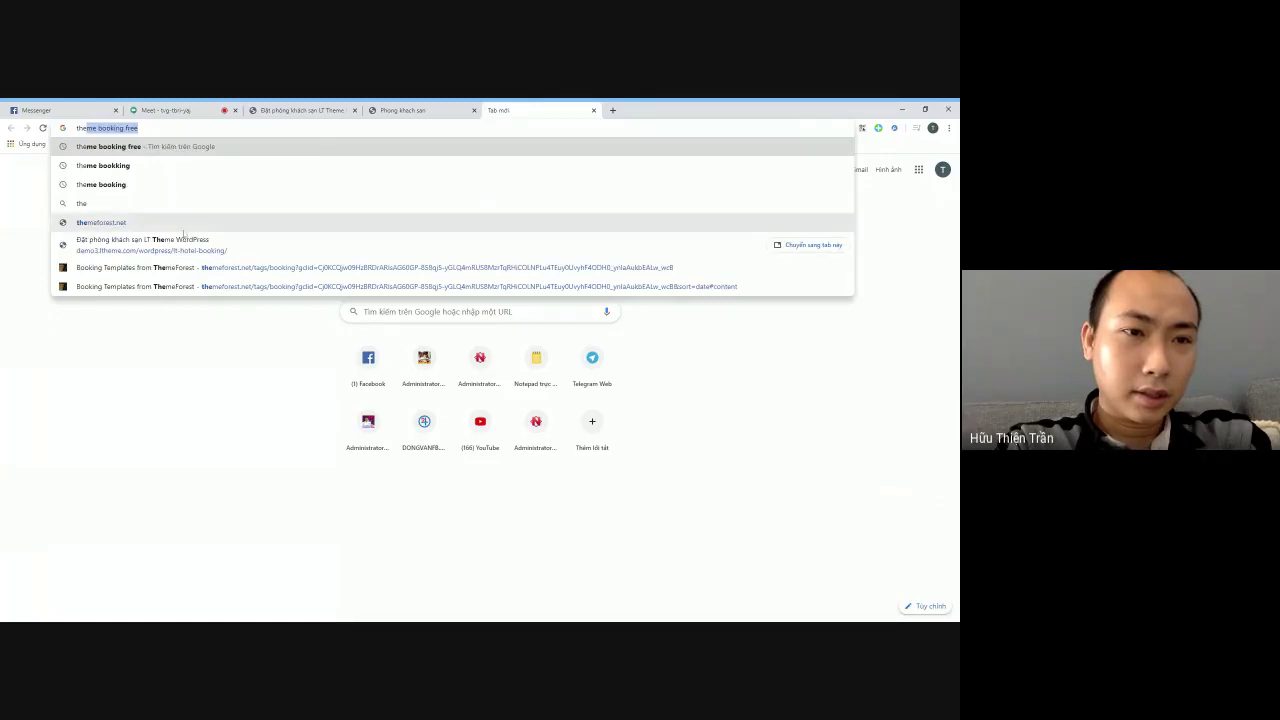
click(234, 221)
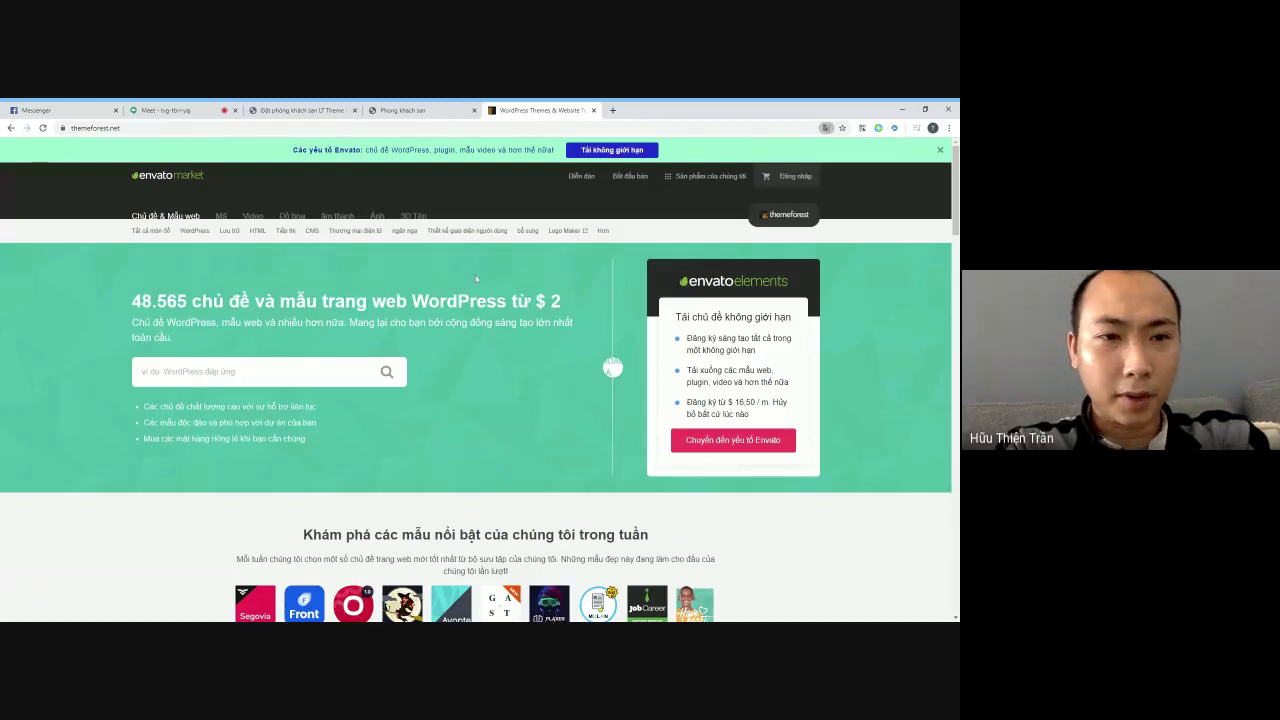
Open ThemeForest's HTML templates category and look over its subcategories and weekly bestsellers
click(256, 231)
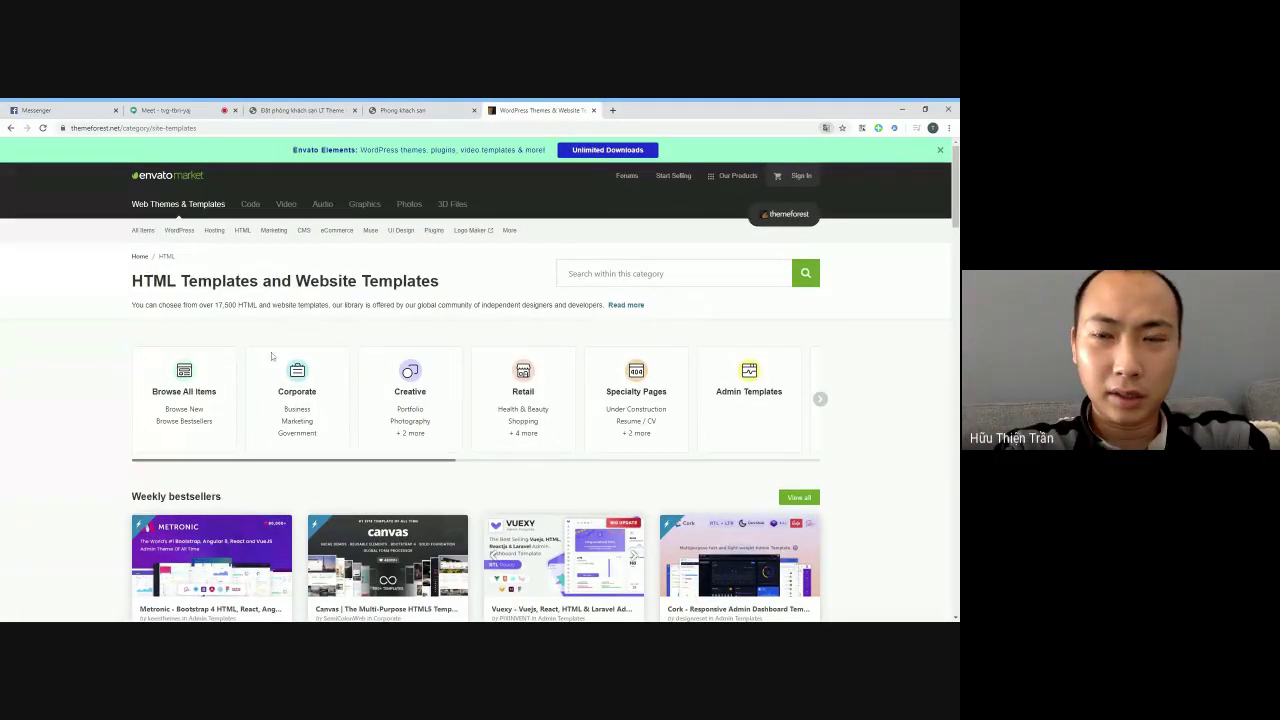
mouse_move(244, 234)
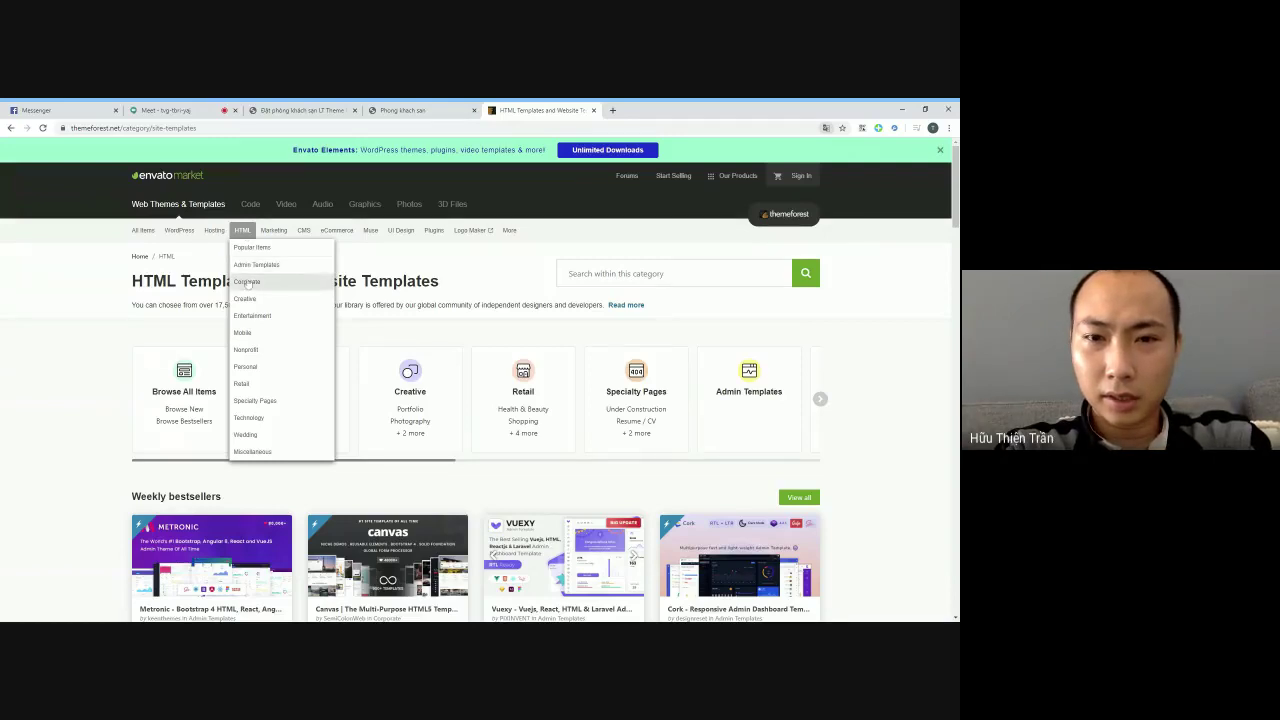
scroll(253, 335, down, 3)
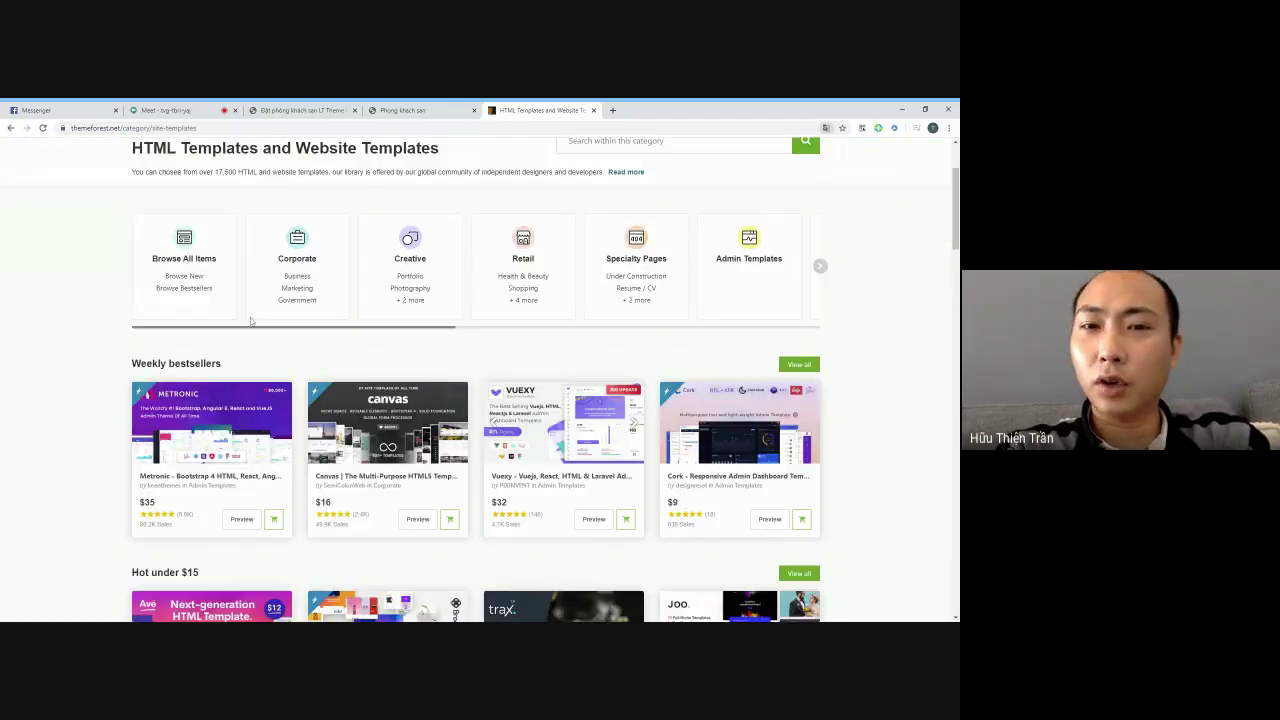
scroll(251, 320, up, 3)
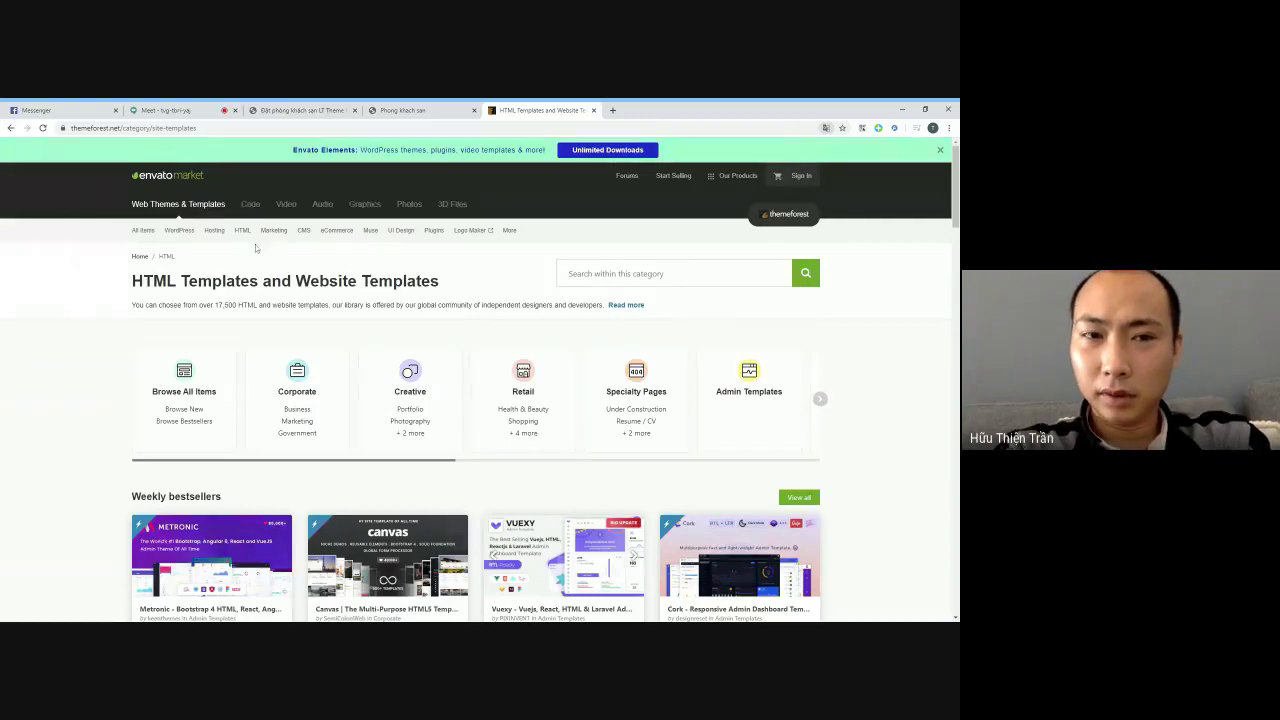
Search within the HTML templates category for "hotel booking"
click(620, 273)
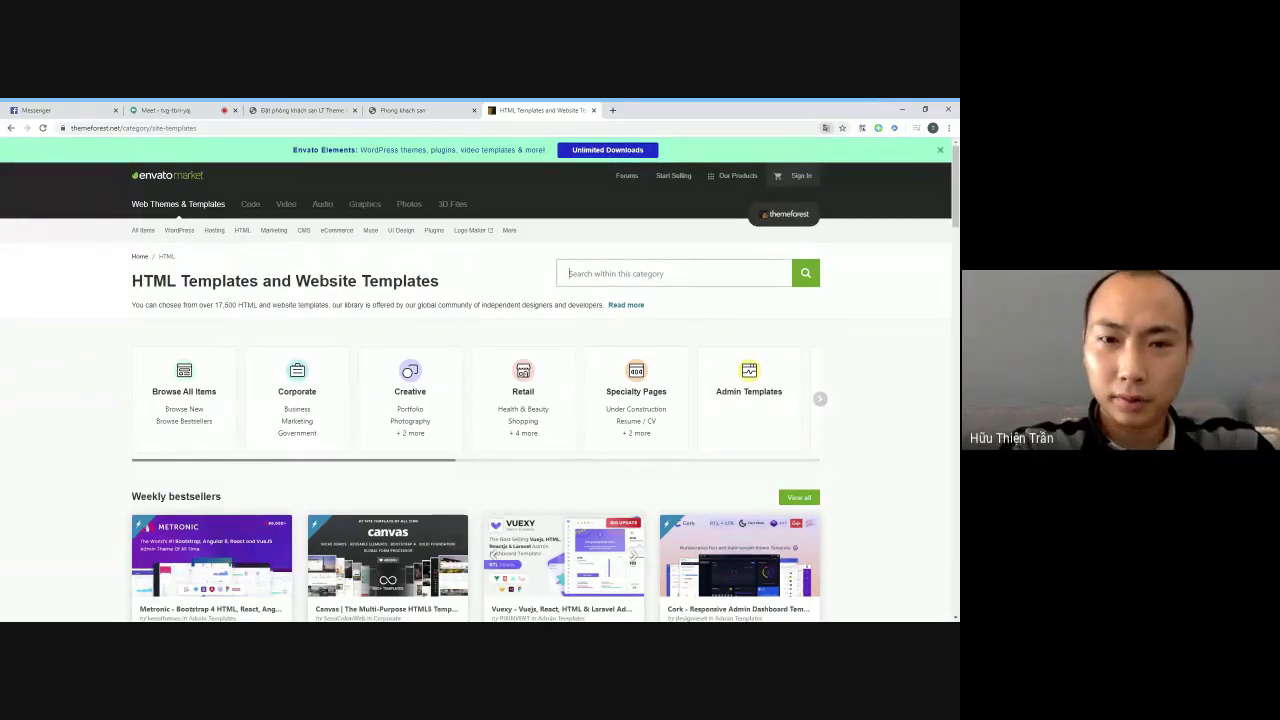
text(hotel)
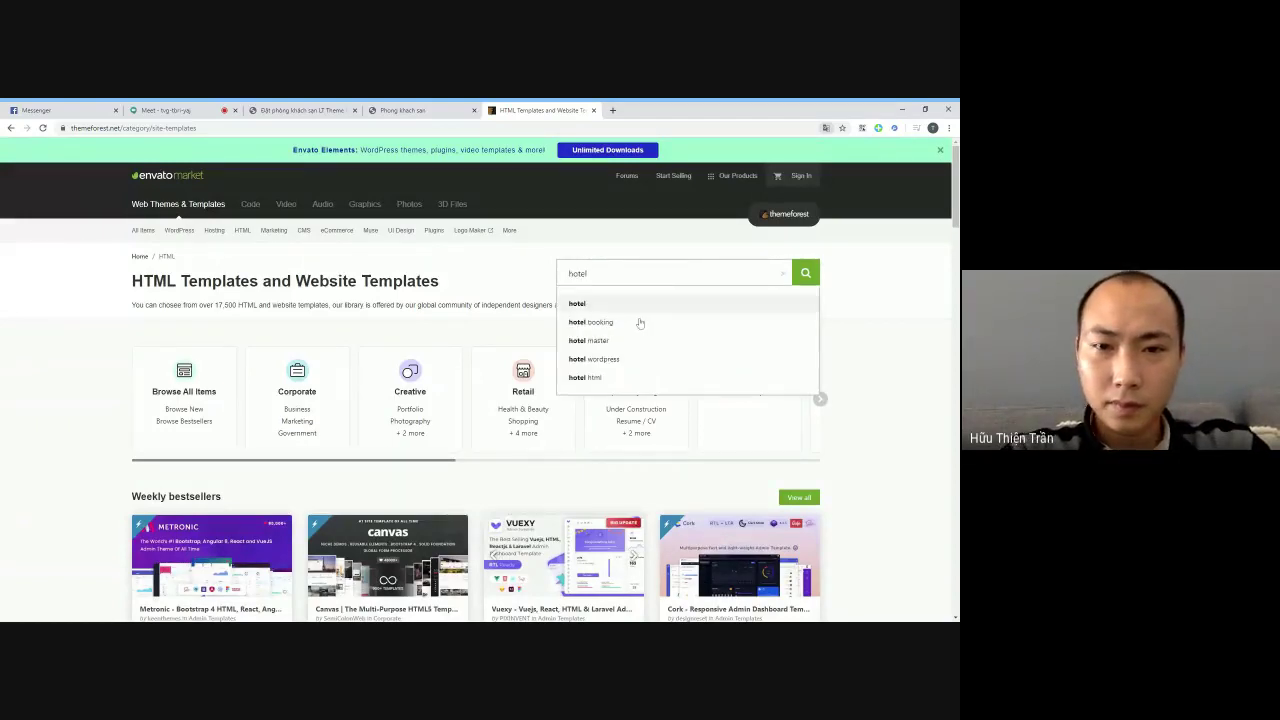
click(596, 324)
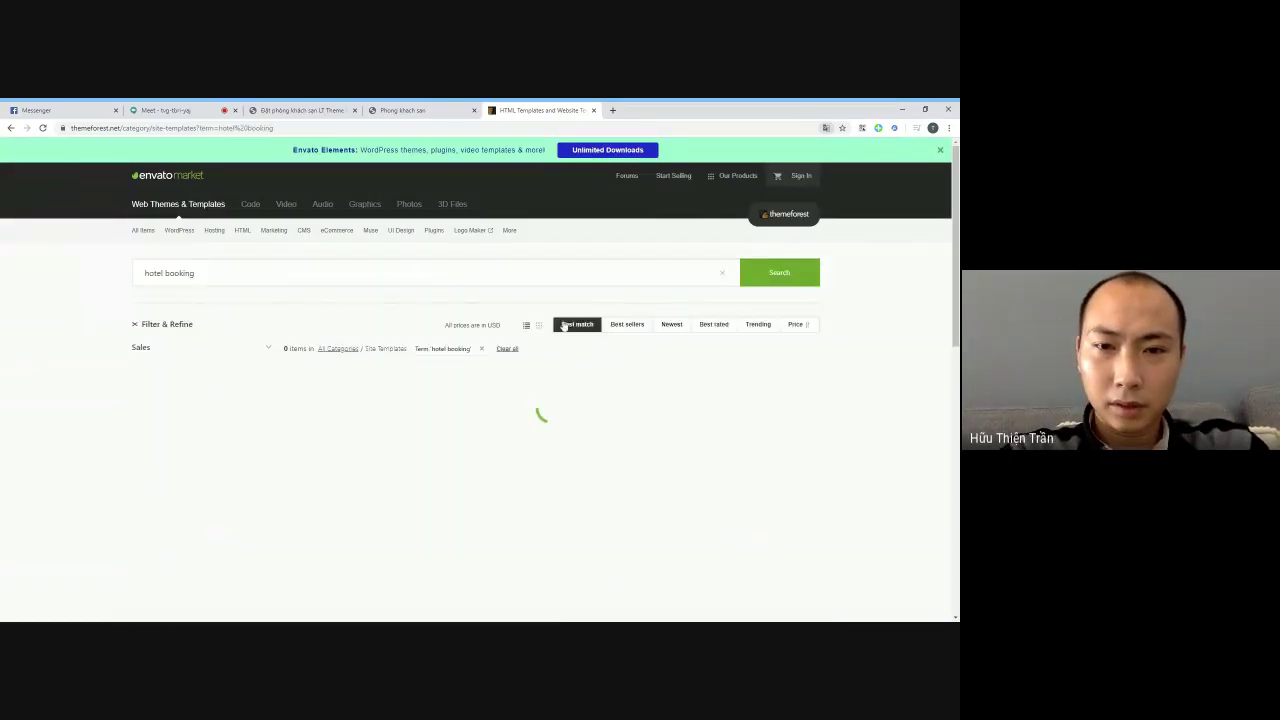
Open the SkyLine - Hotel Booking HTML Template from the search results and show its page in English
scroll(466, 385, down, 10)
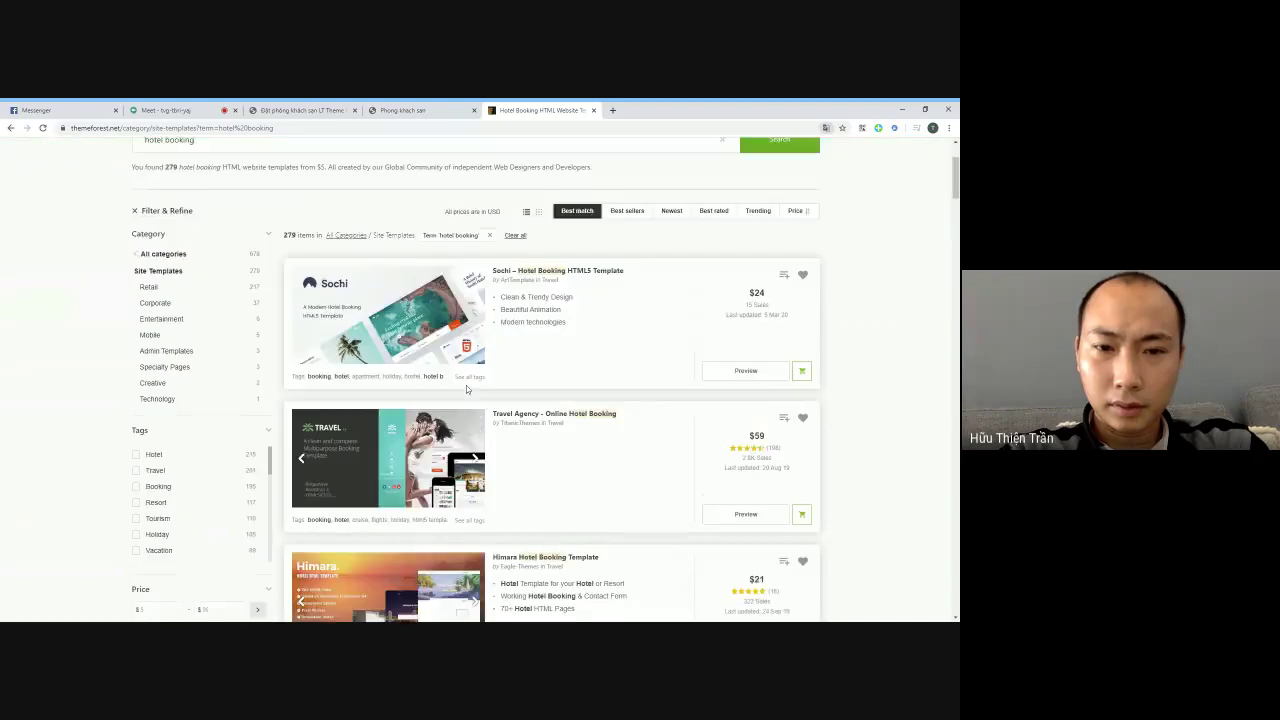
scroll(517, 407, down, 3)
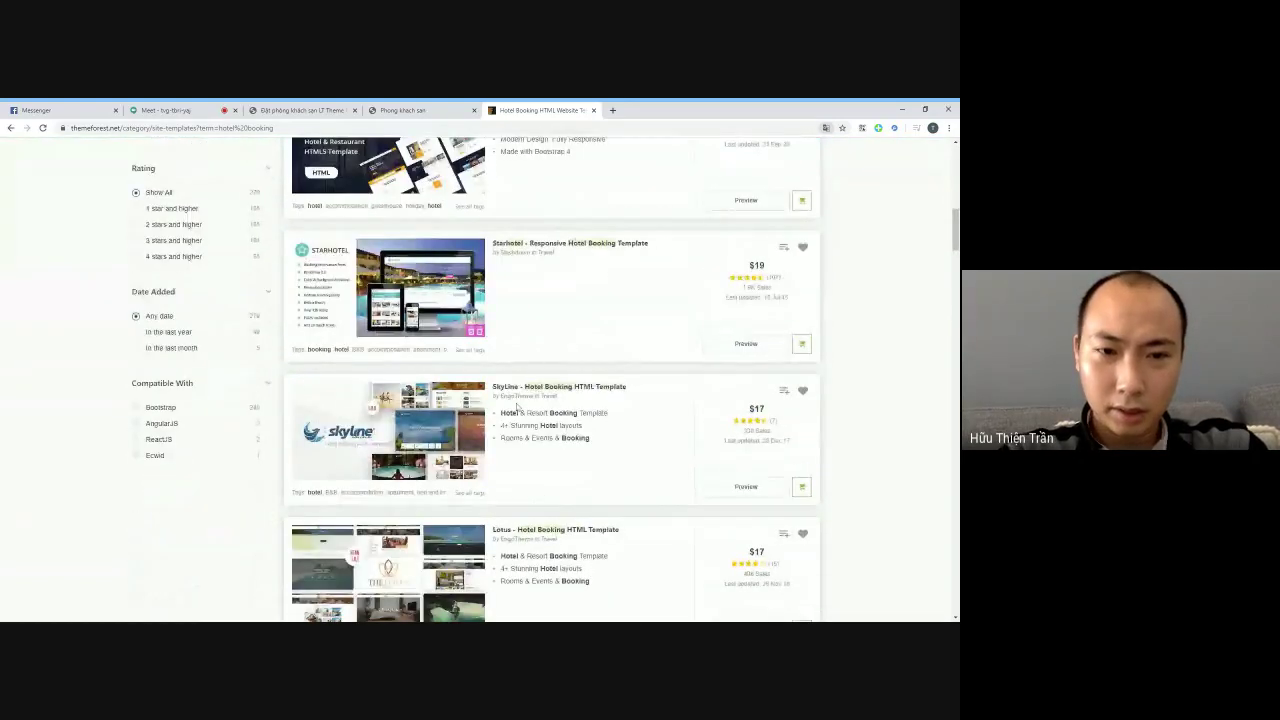
click(532, 389)
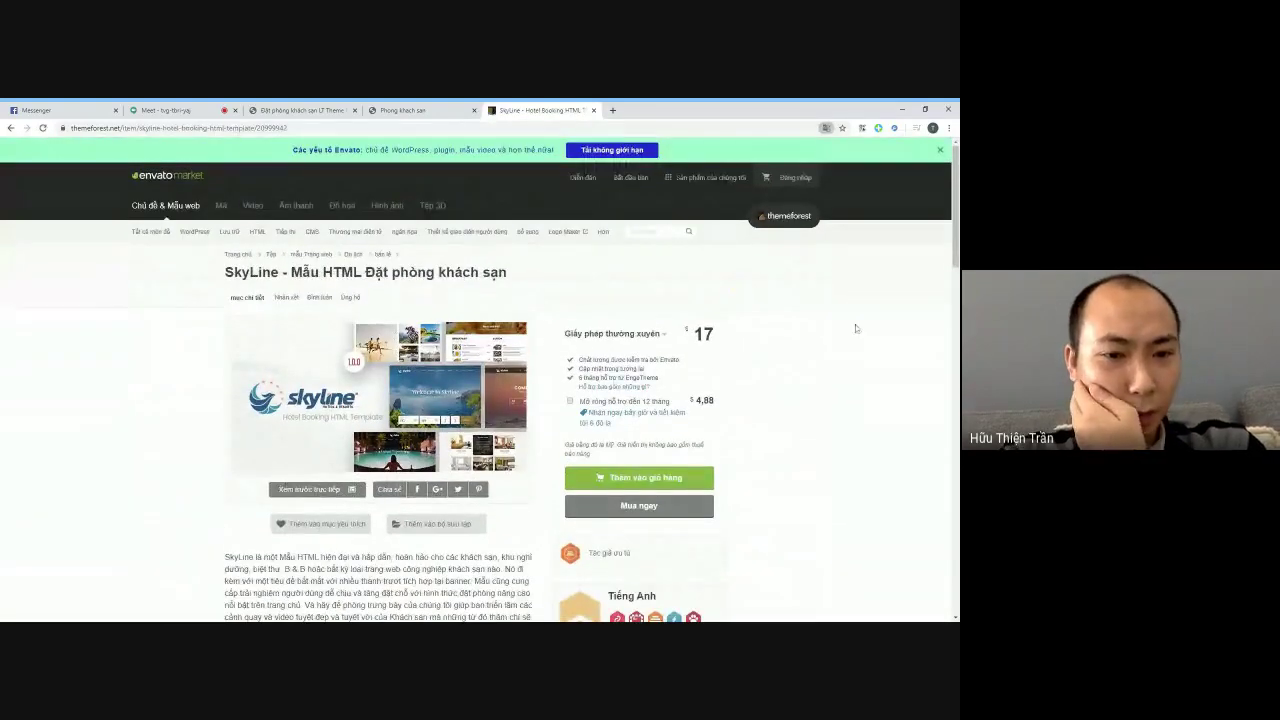
click(826, 128)
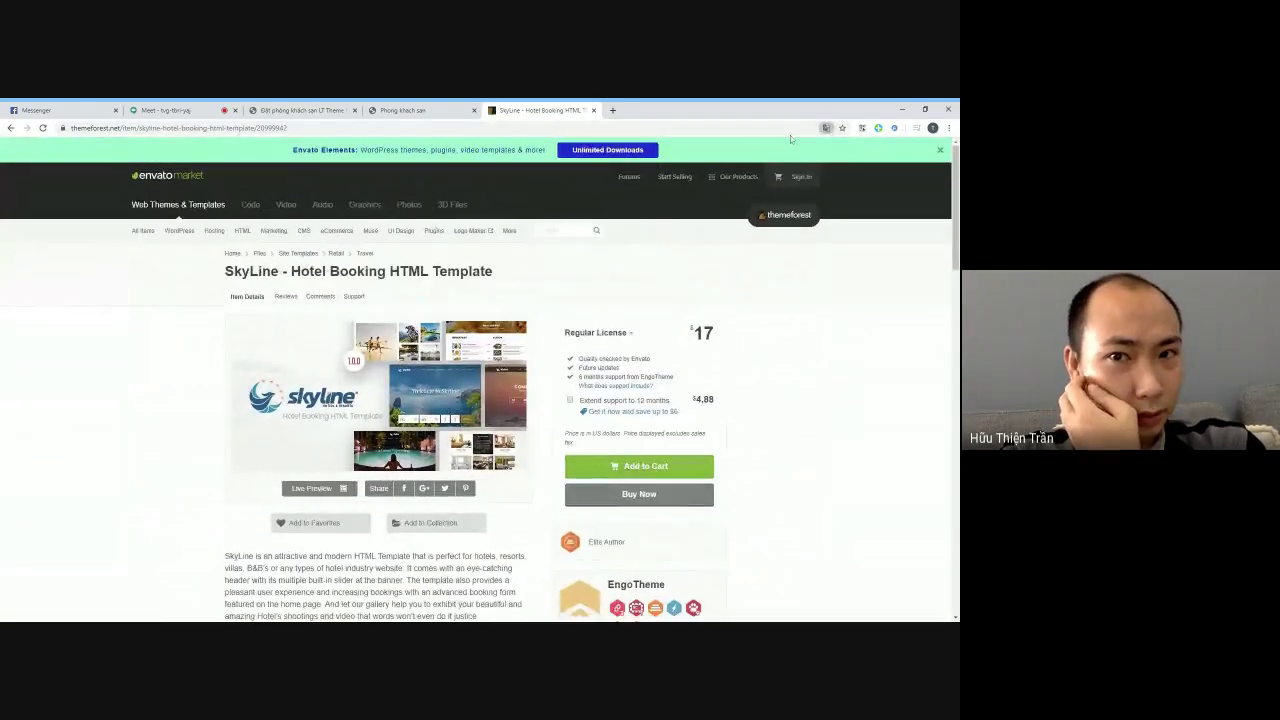
scroll(810, 386, down, 1)
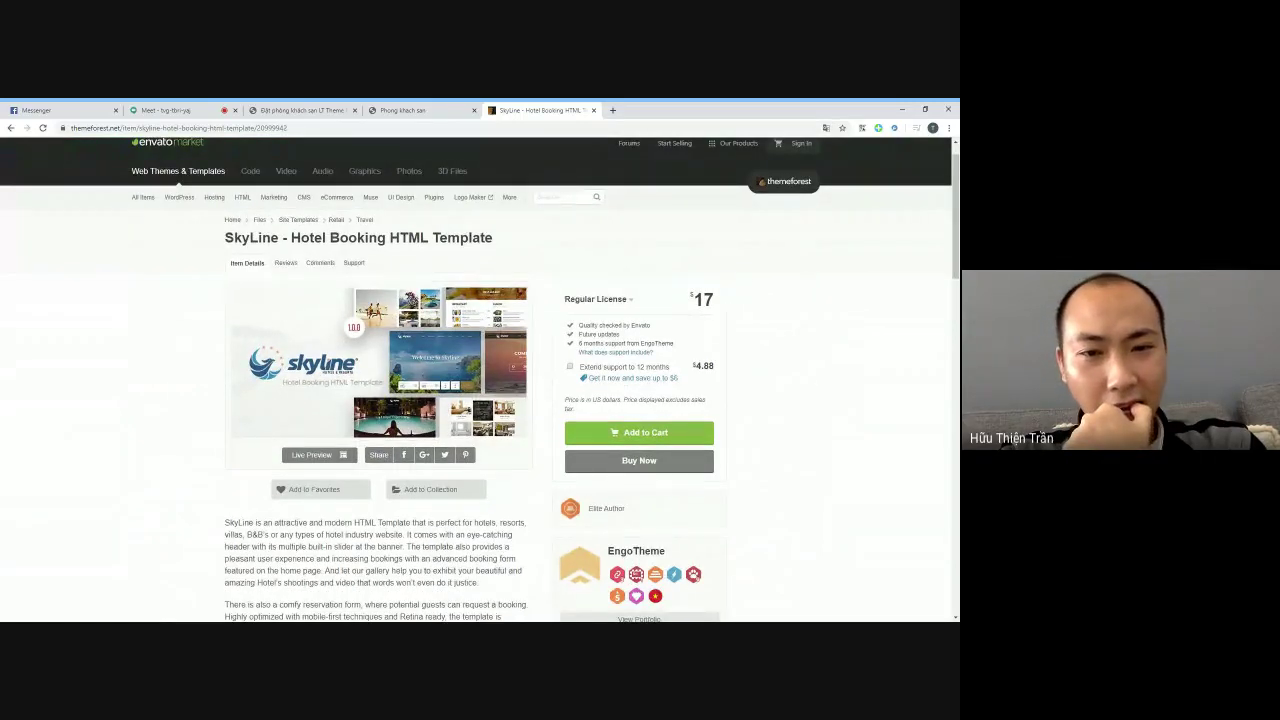
scroll(810, 383, up, 1)
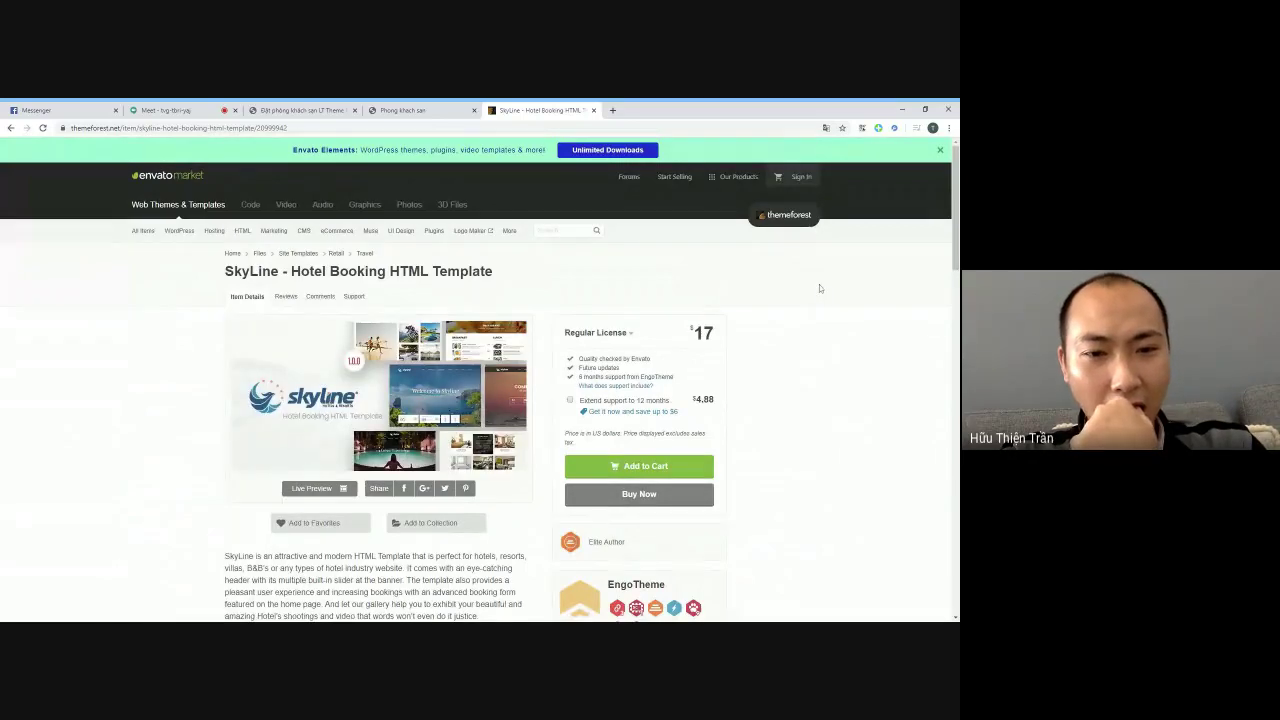
Open the SkyLine template's live preview, look over its homepage designs and open the Homepage 01 demo
click(313, 492)
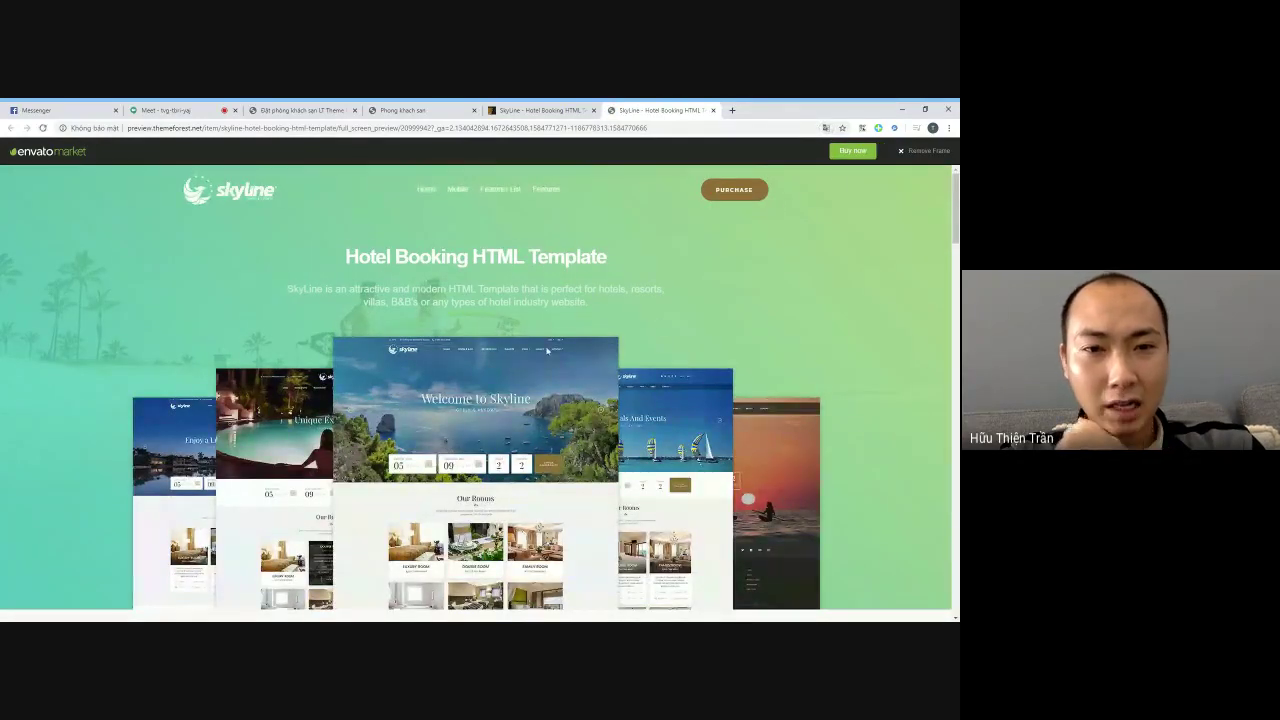
scroll(547, 350, down, 5)
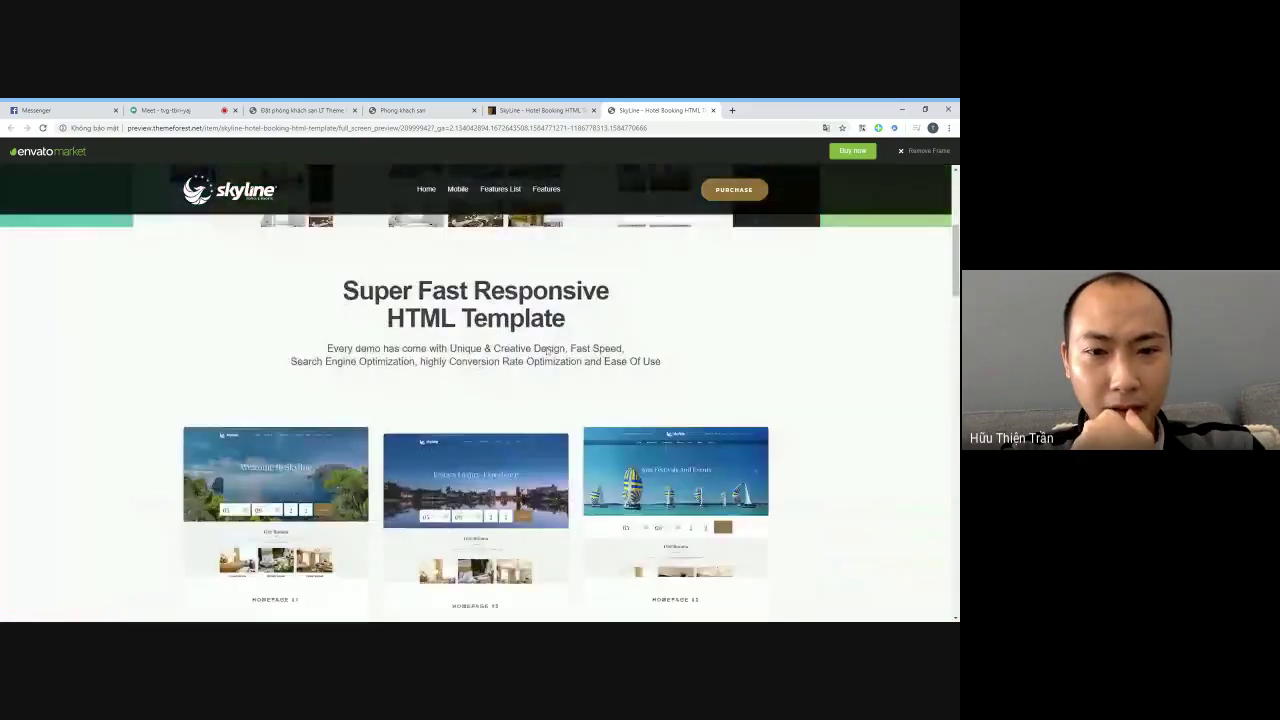
scroll(547, 350, down, 5)
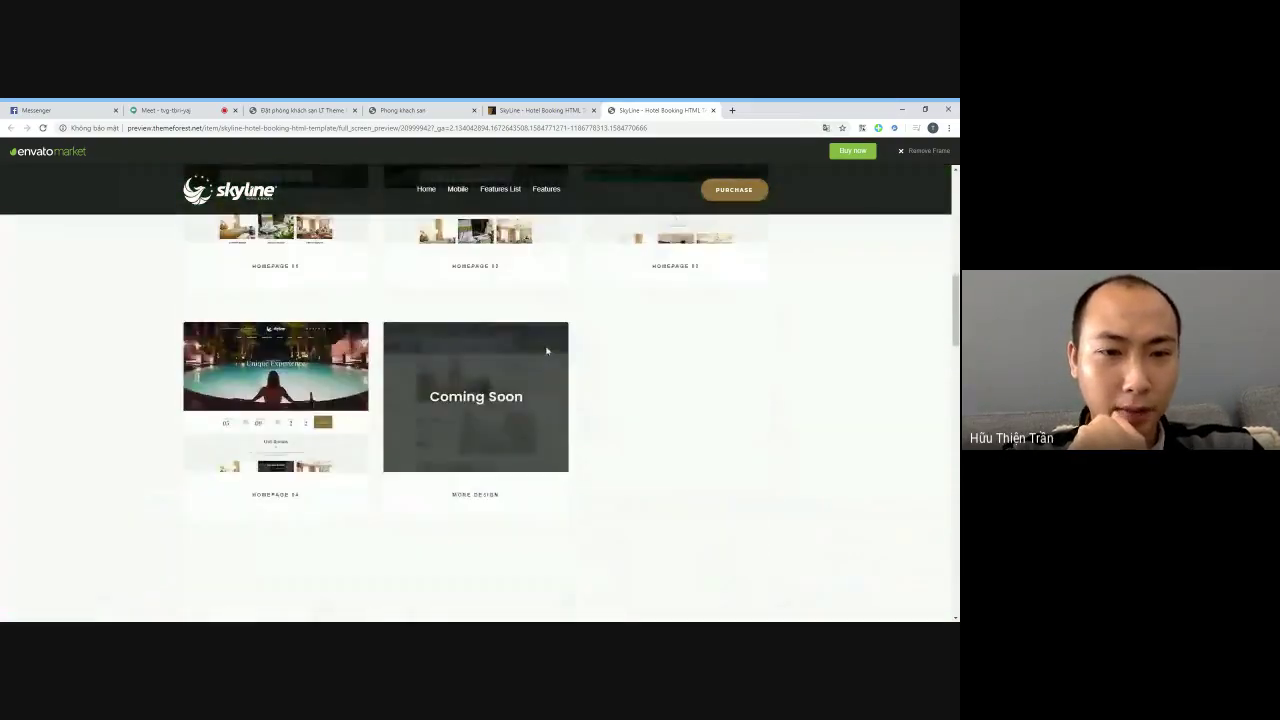
scroll(547, 350, up, 1)
click(255, 262)
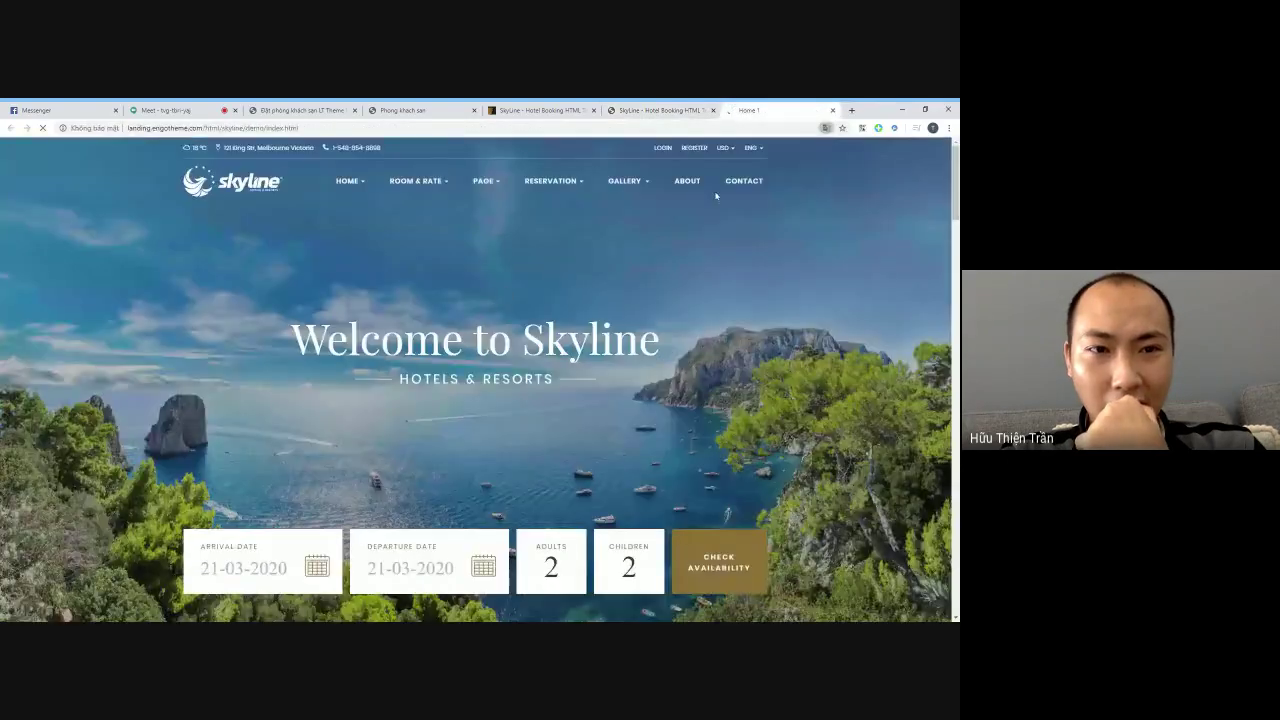
Look through the Skyline Home 1 demo page, including its booking form, rooms, services, testimonial and events sections
scroll(582, 403, down, 2)
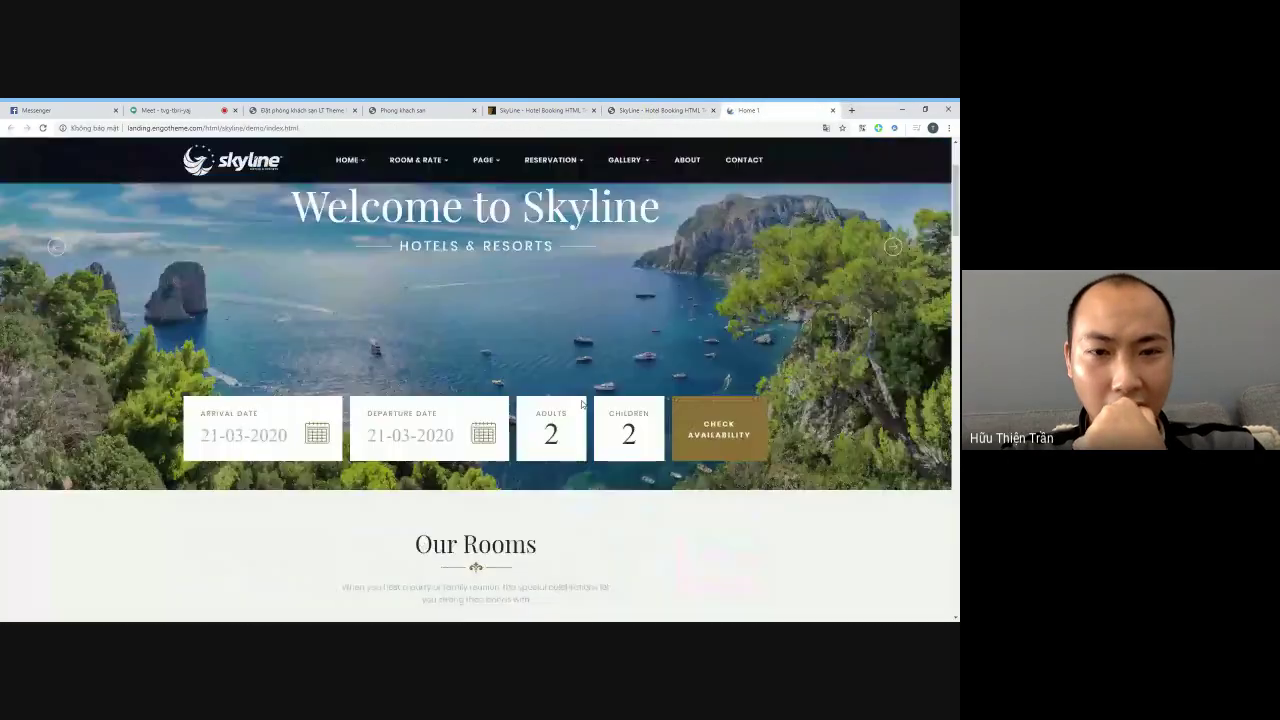
scroll(582, 403, down, 4)
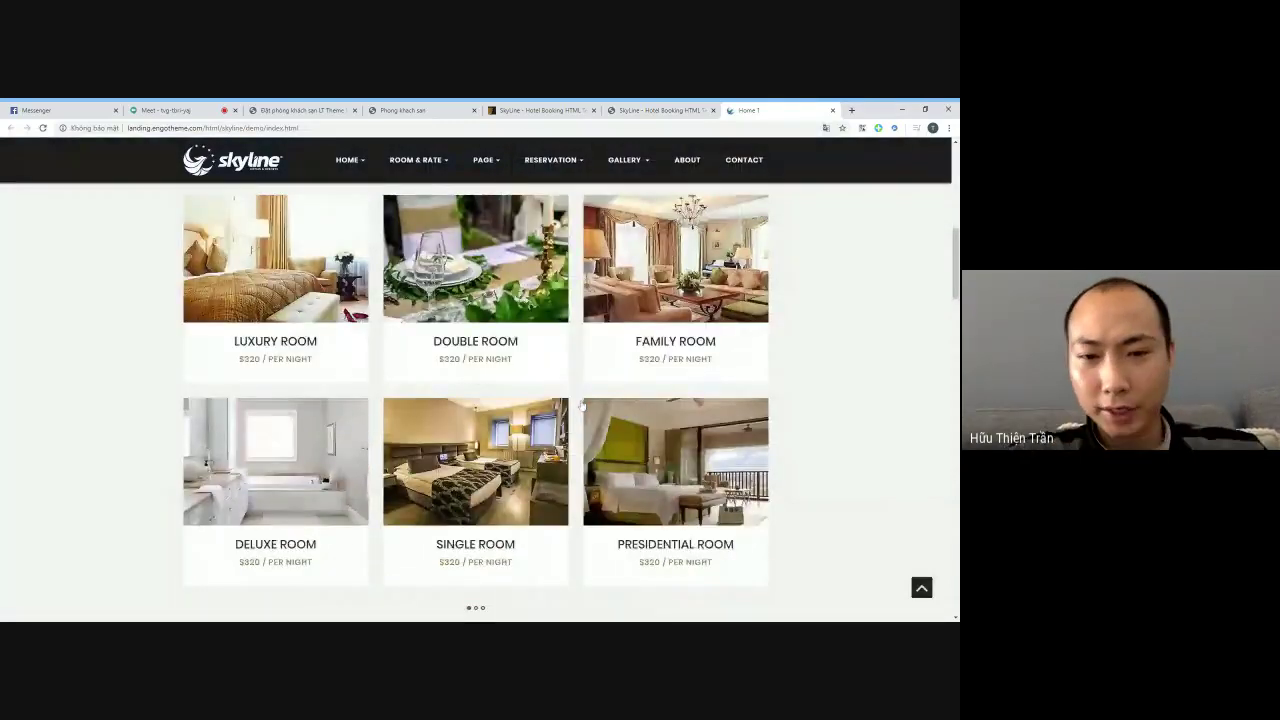
scroll(570, 395, up, 1)
click(320, 128)
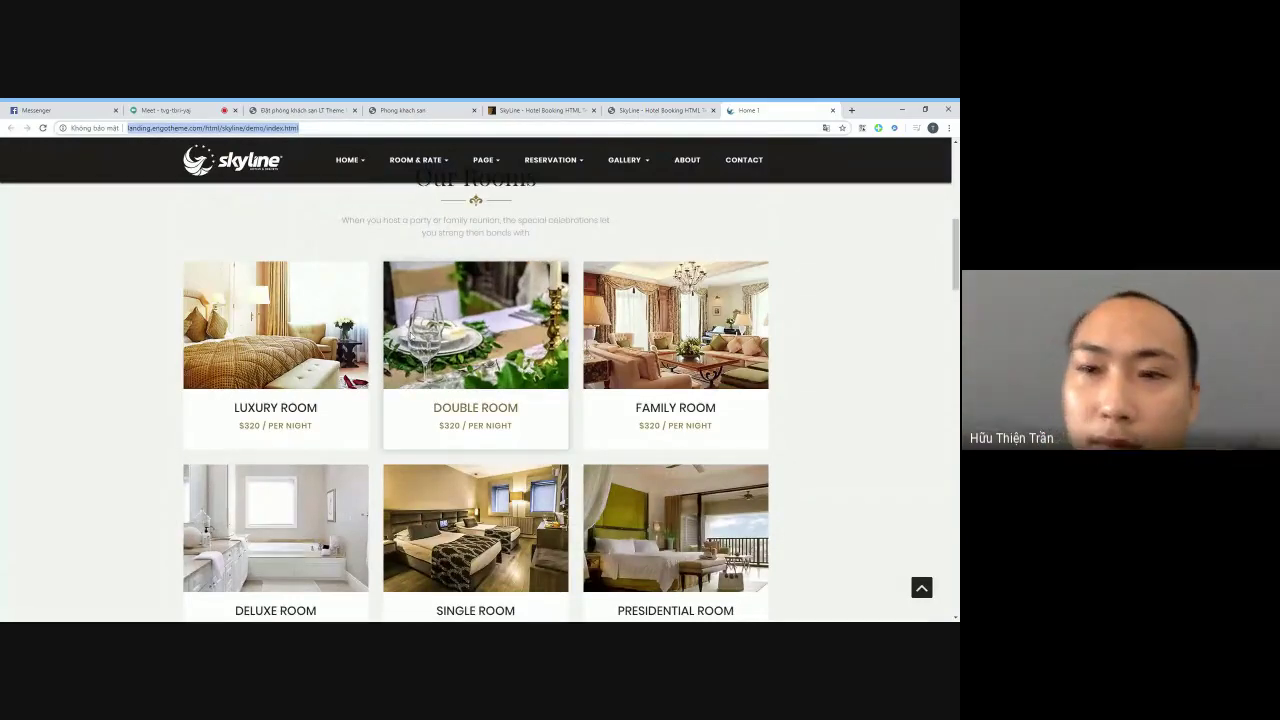
scroll(408, 342, down, 4)
scroll(408, 342, down, 3)
scroll(408, 342, down, 6)
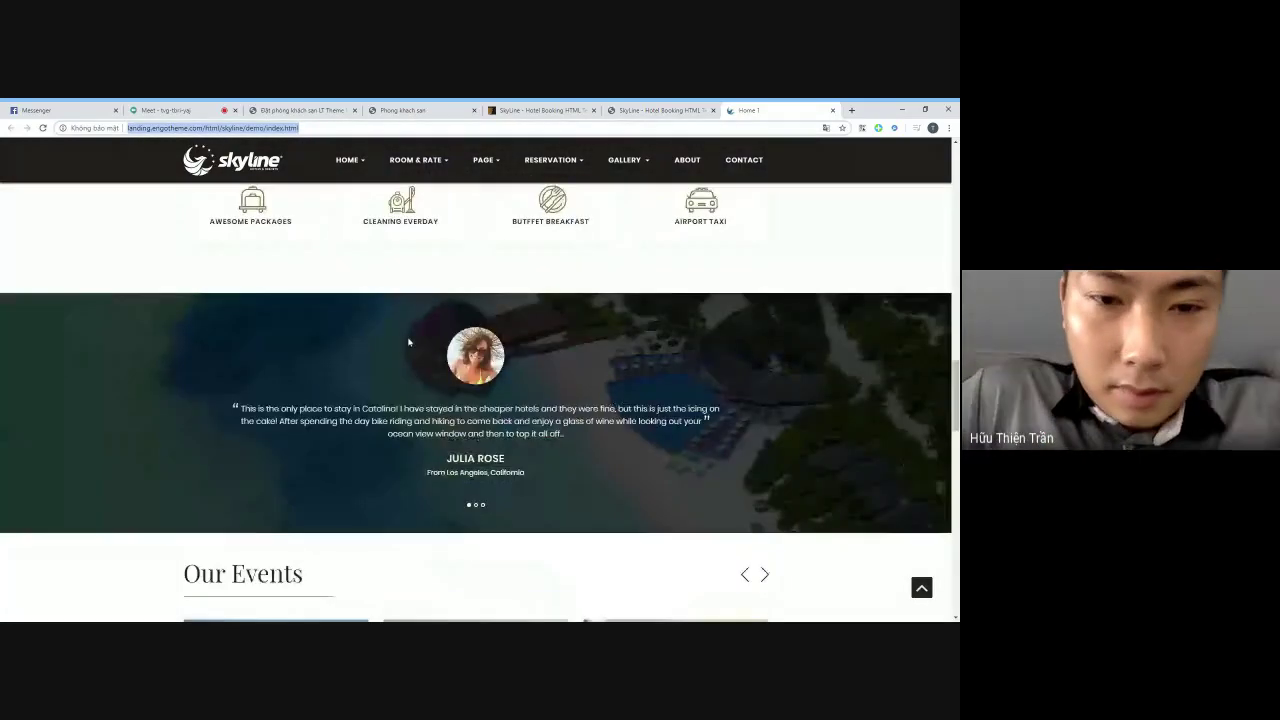
scroll(404, 343, up, 10)
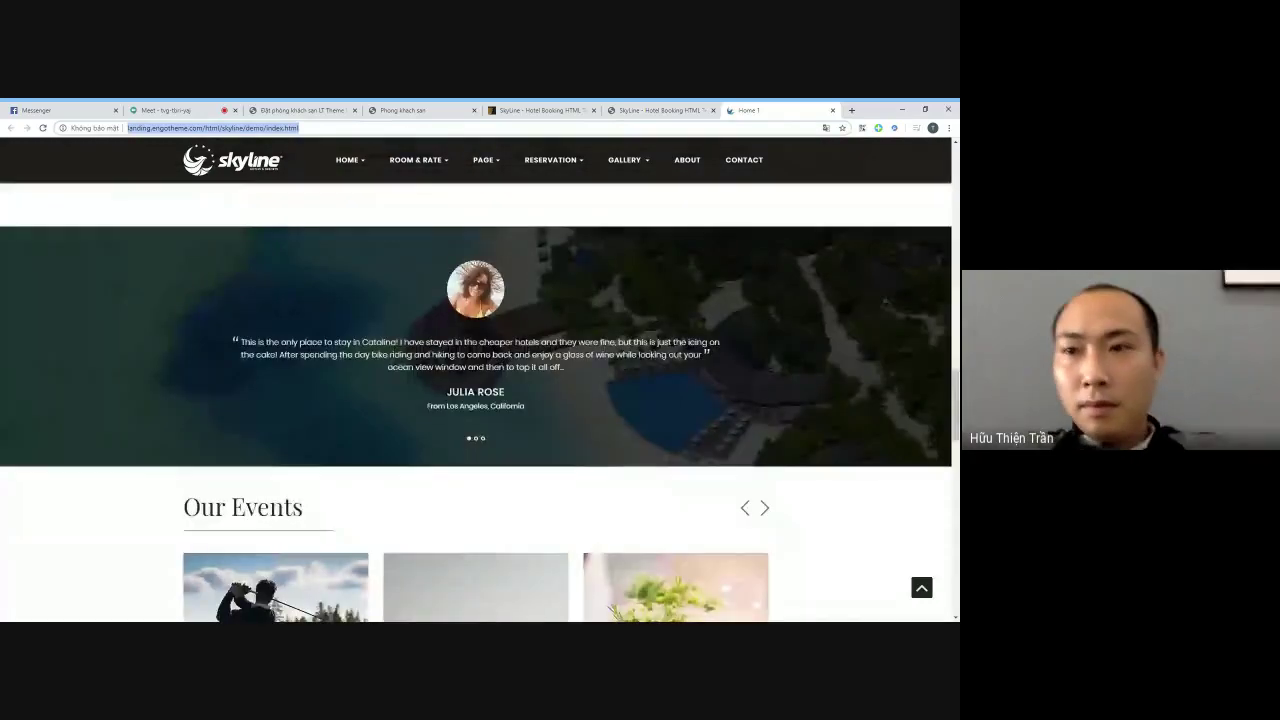
scroll(404, 343, up, 3)
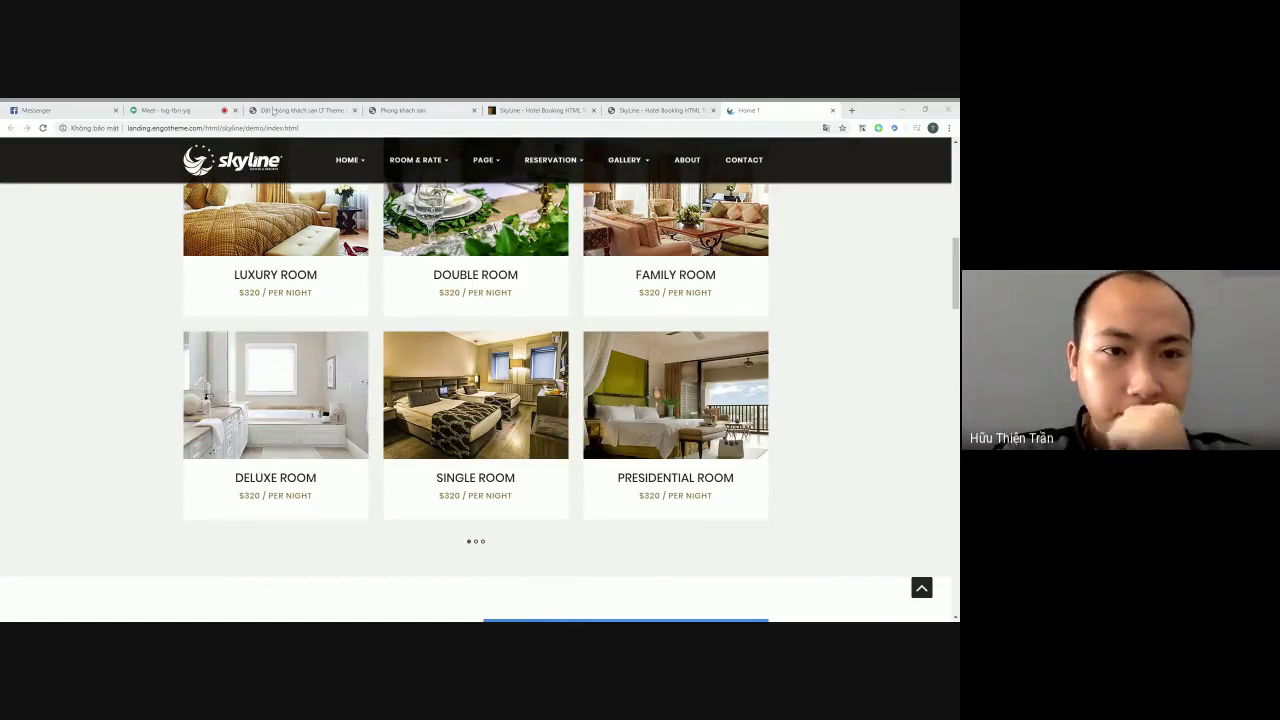
Copy the web address of the Skyline Home 1 demo page
click(391, 134)
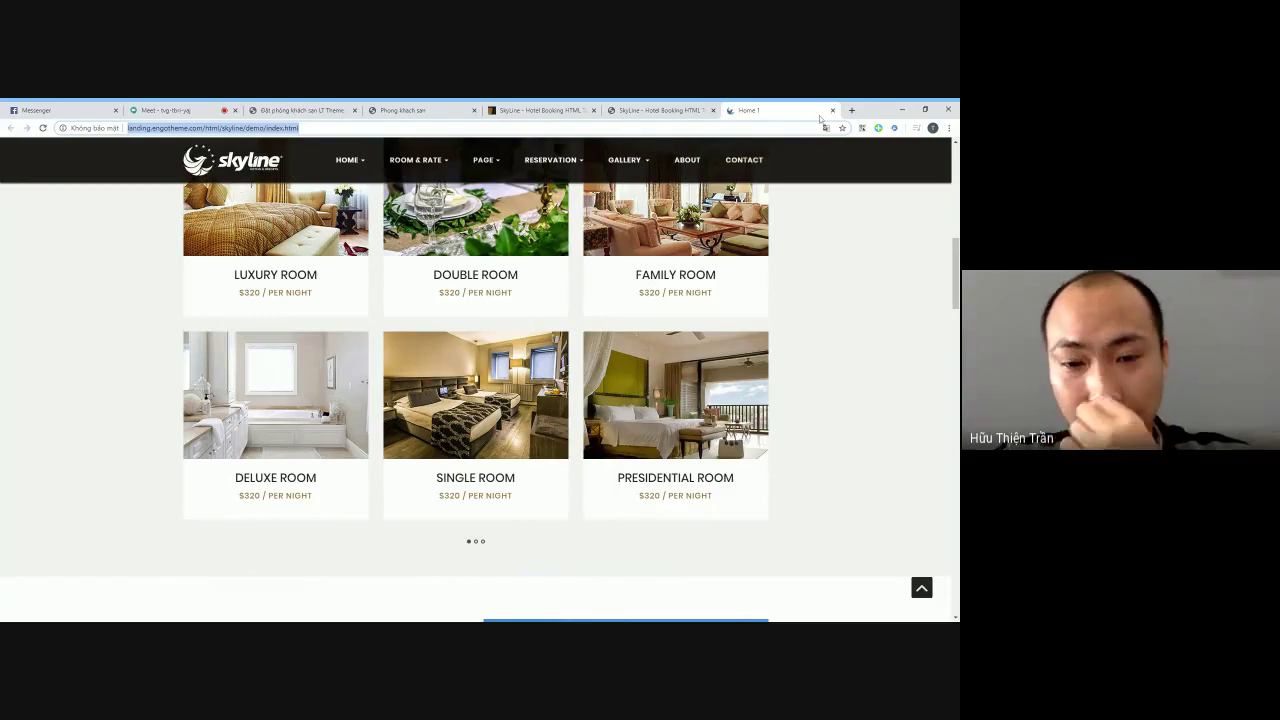
click(851, 110)
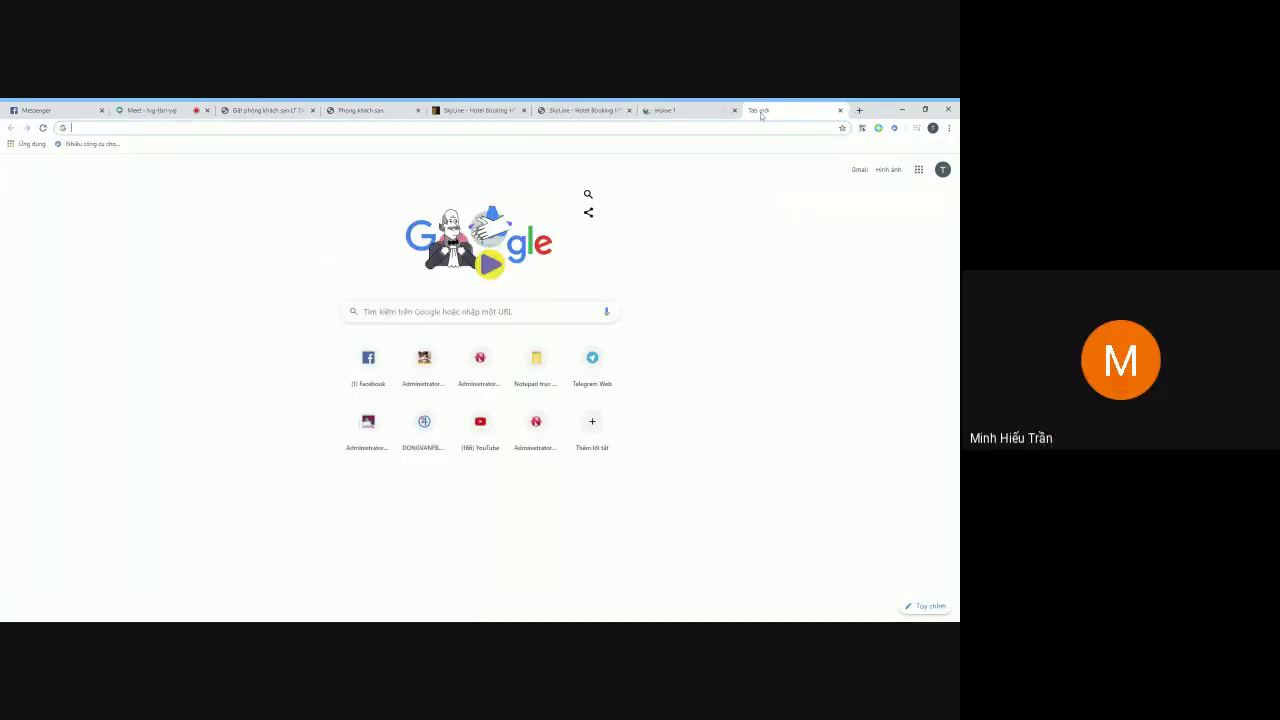
click(840, 110)
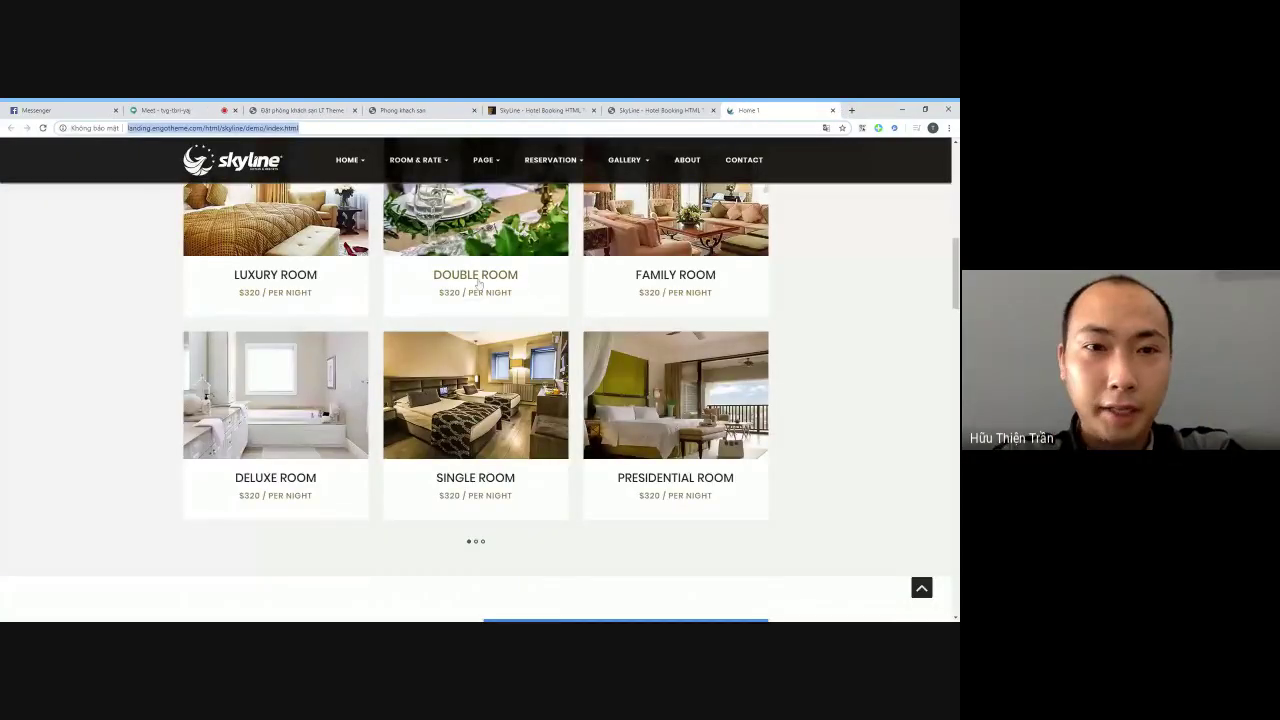
scroll(478, 284, up, 3)
Search Google for "httrack download" in a new tab and open the HTTrack Website Copier 3.49-2 download page
click(851, 110)
text(http)
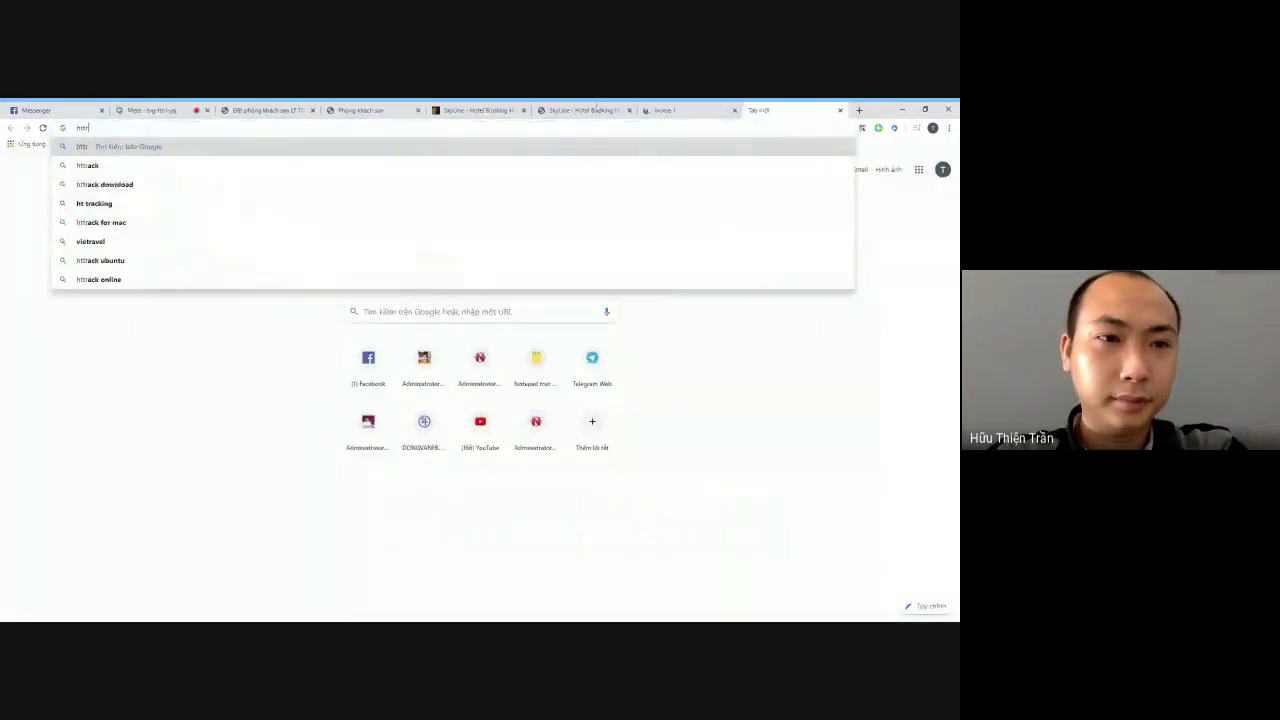
click(150, 186)
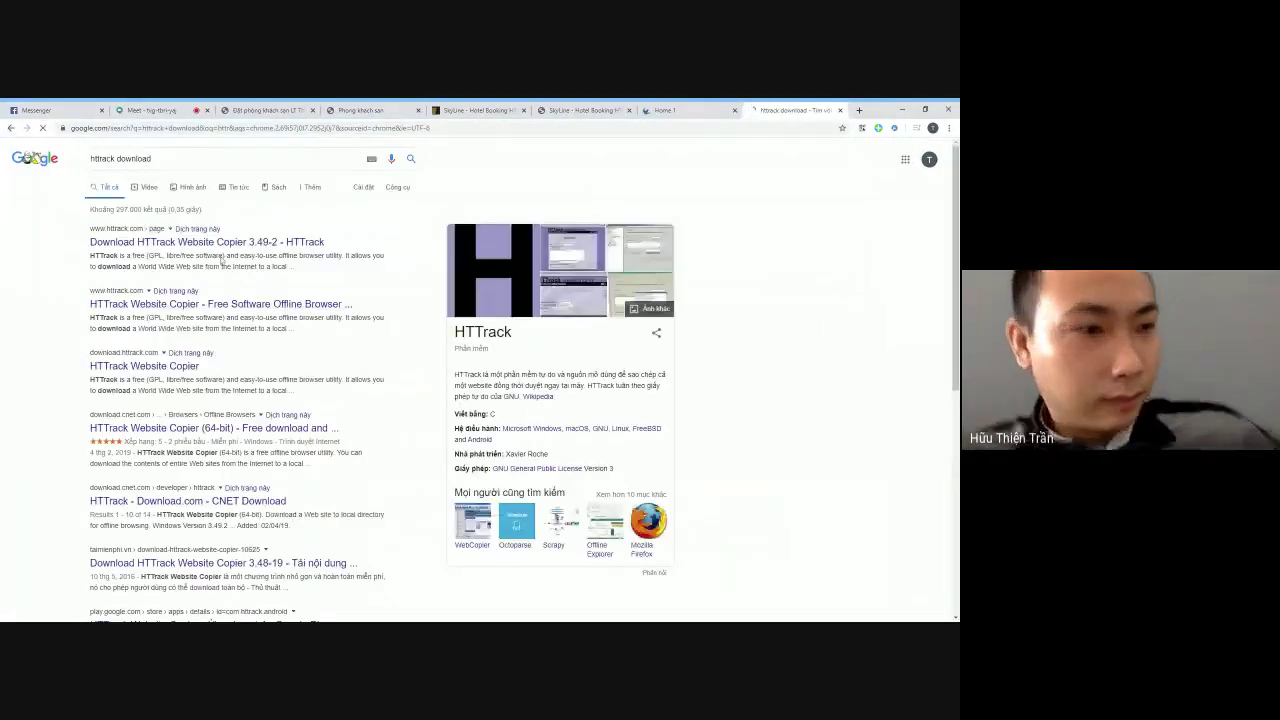
click(207, 242)
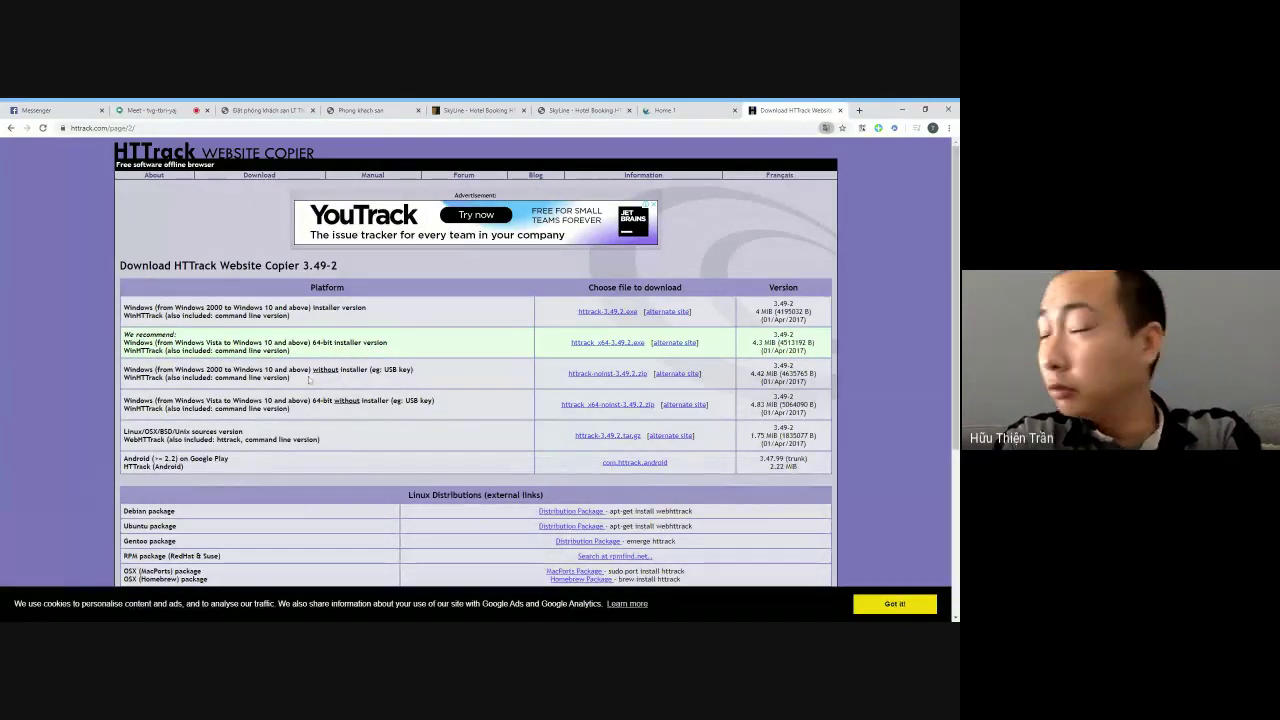
Return to the search results, open the HTTrack home page and go to its download section
click(10, 128)
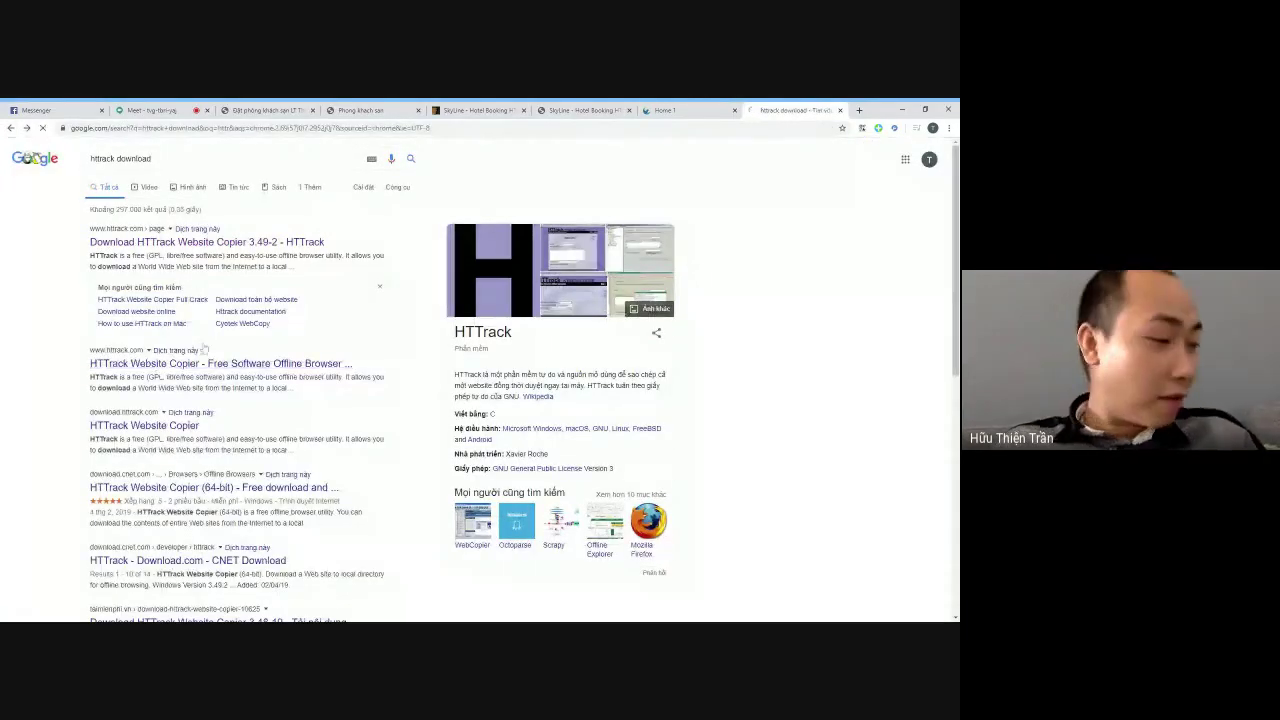
click(208, 344)
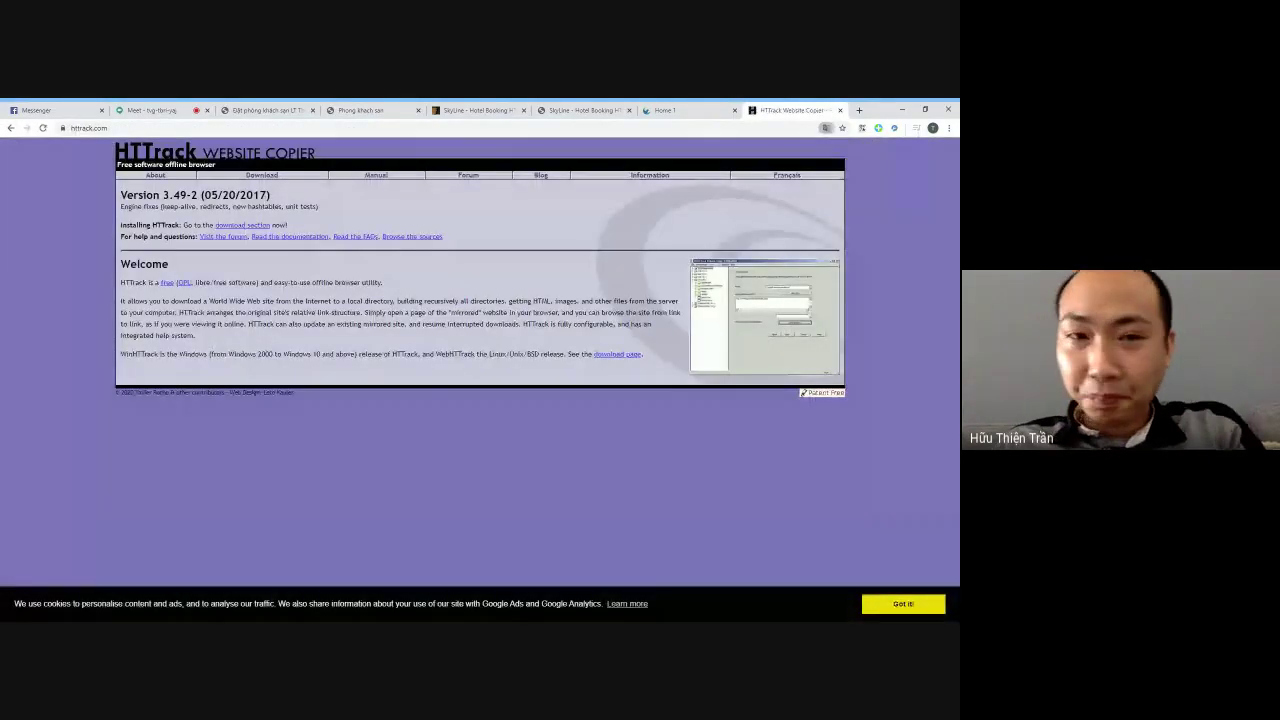
click(241, 226)
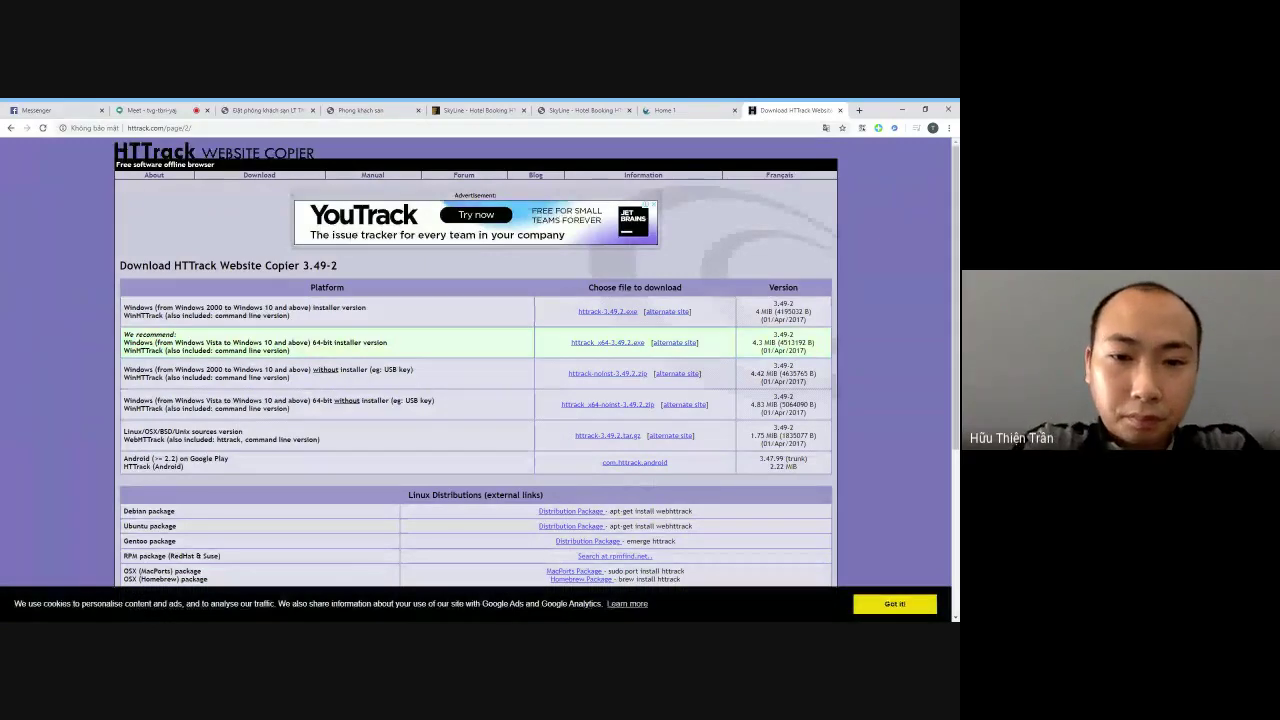
Download the recommended 64-bit Windows installer, httrack_x64-3.49.2.exe, and open the options for the downloaded file
drag(124, 308, 368, 310)
click(450, 315)
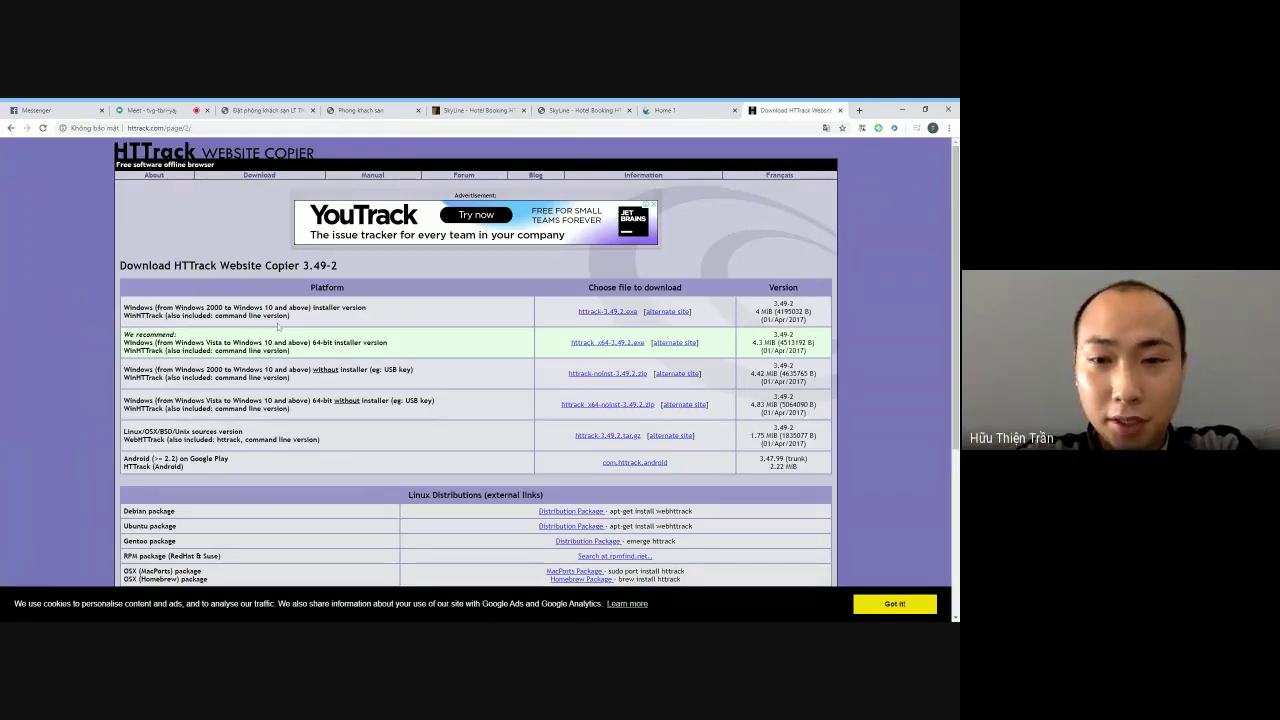
click(630, 344)
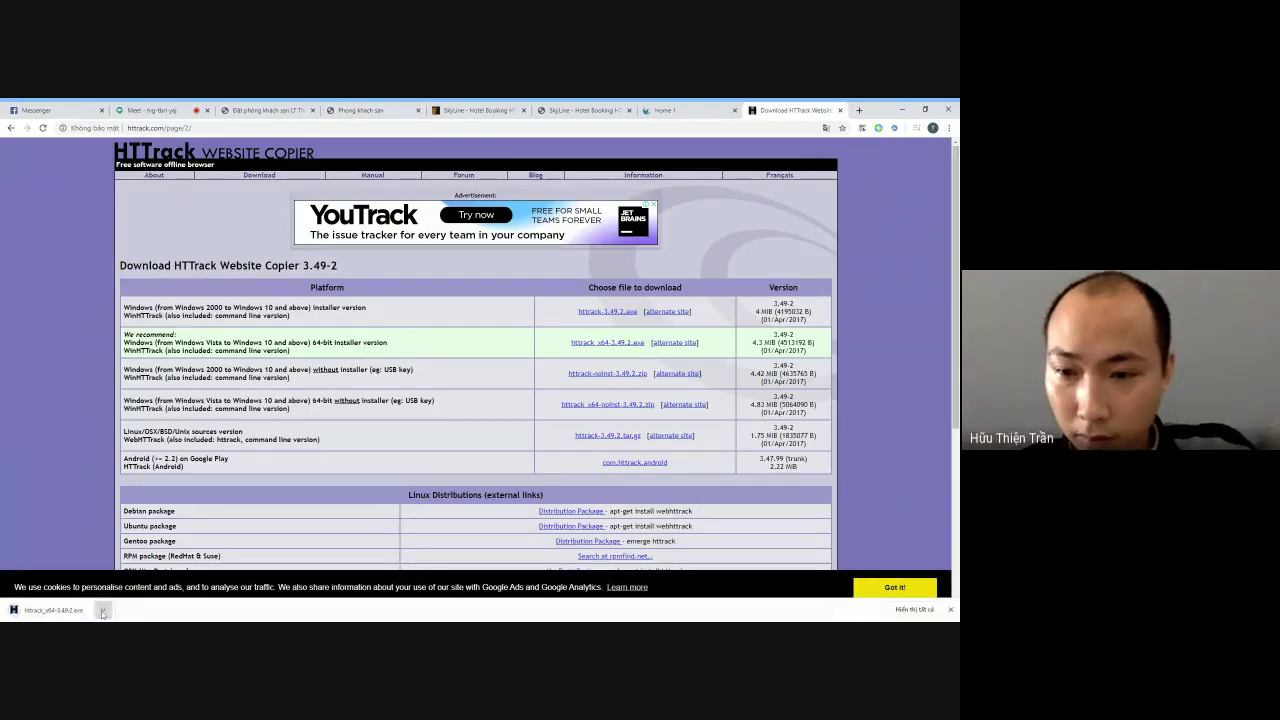
click(102, 612)
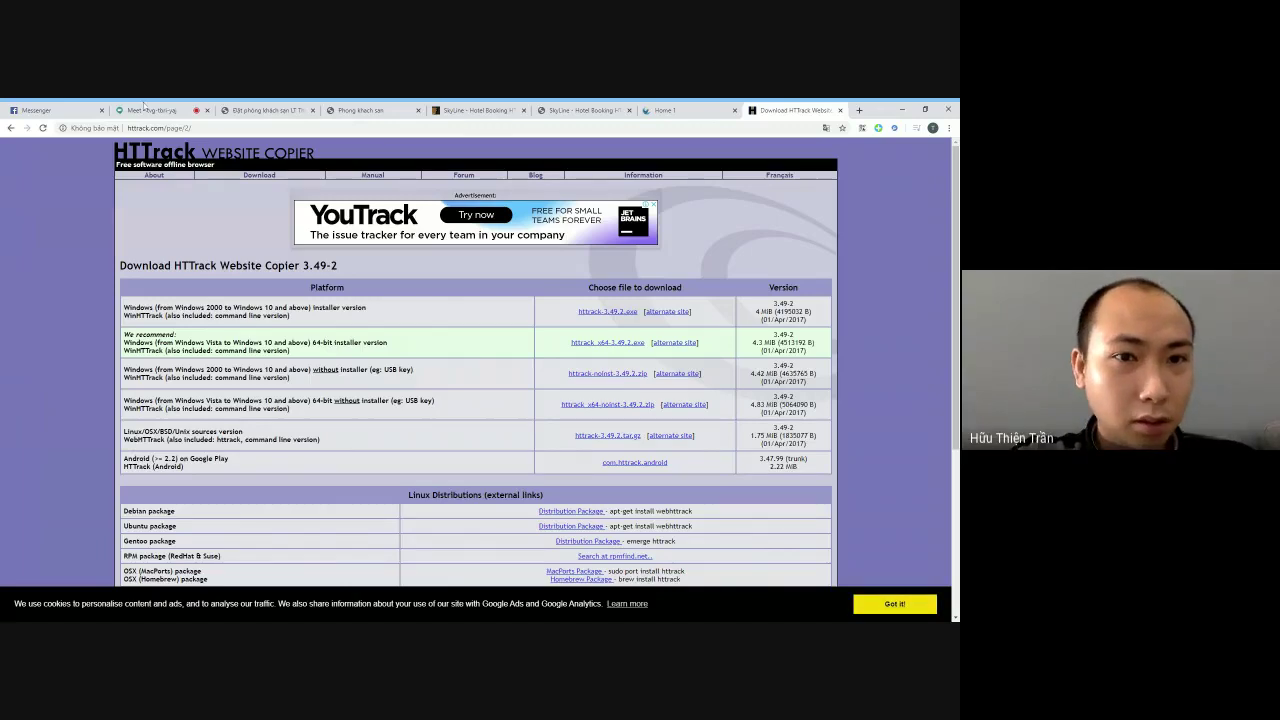
Switch the Google Meet presentation to sharing the entire screen
click(40, 110)
click(150, 110)
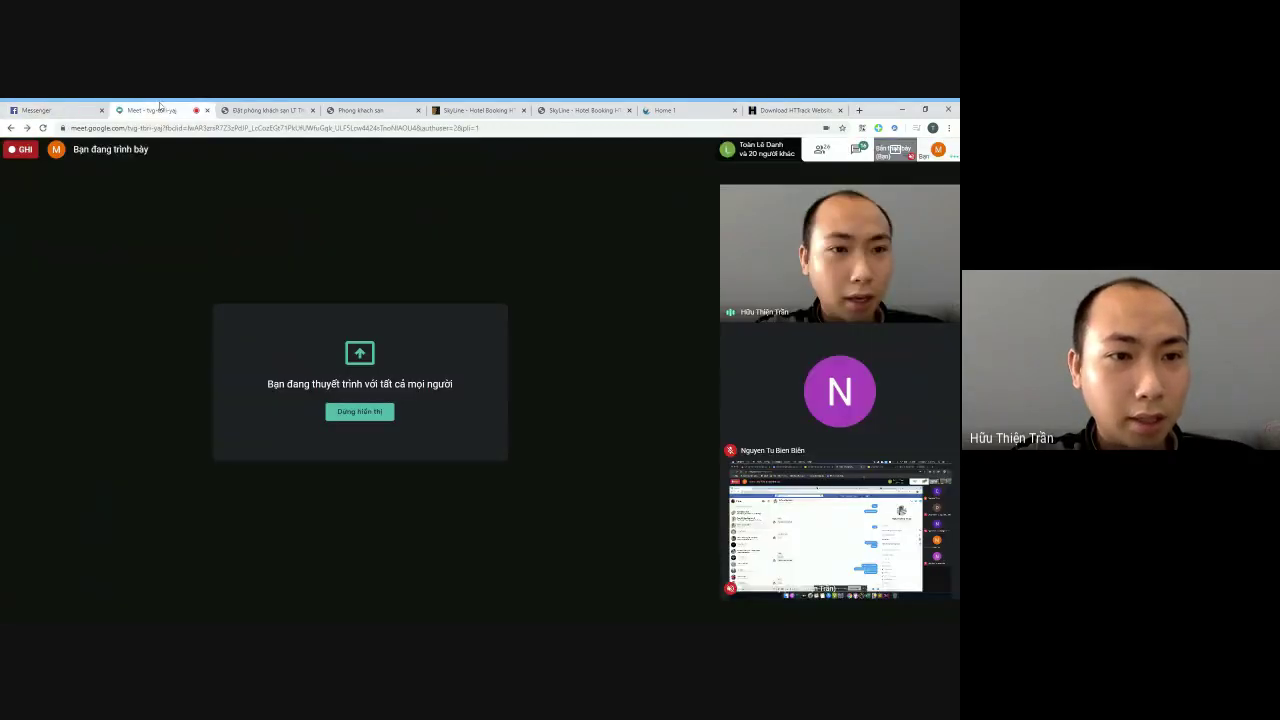
click(917, 598)
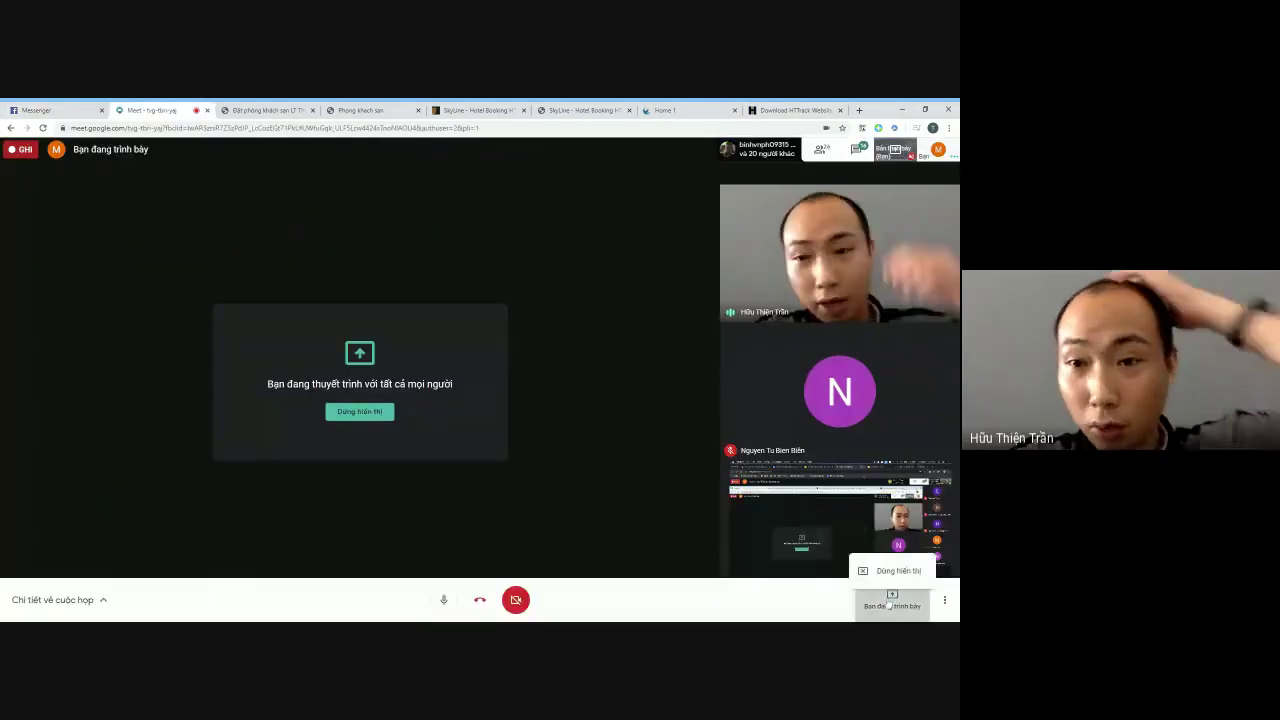
click(893, 552)
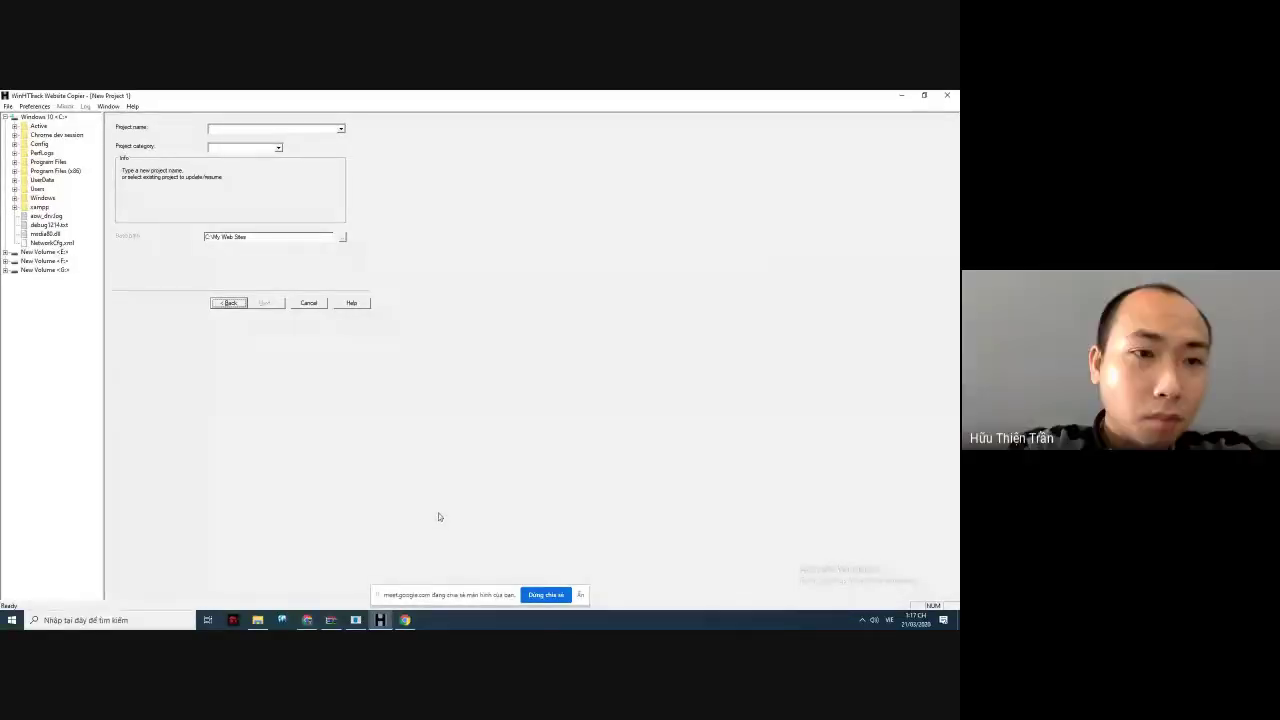
In WinHTTrack Website Copier, name the new project Duan1 and continue to the mirroring settings
click(240, 127)
text(Dat)
text(n1)
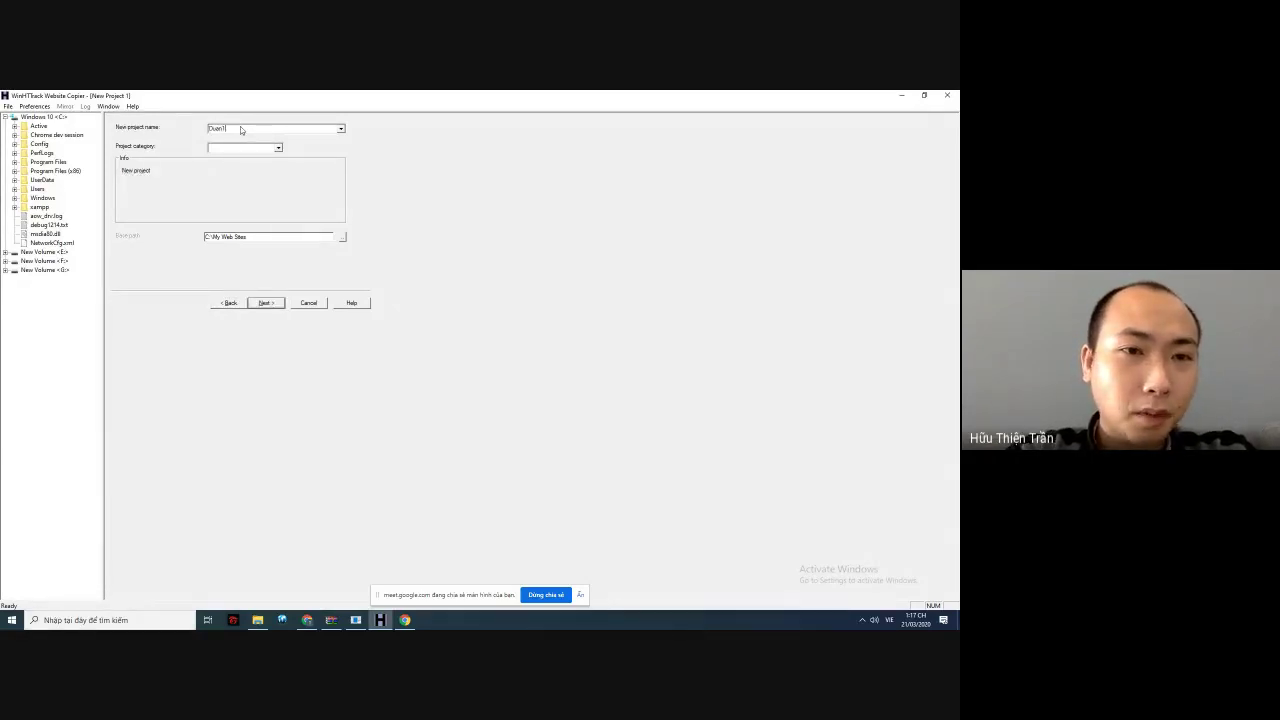
click(264, 303)
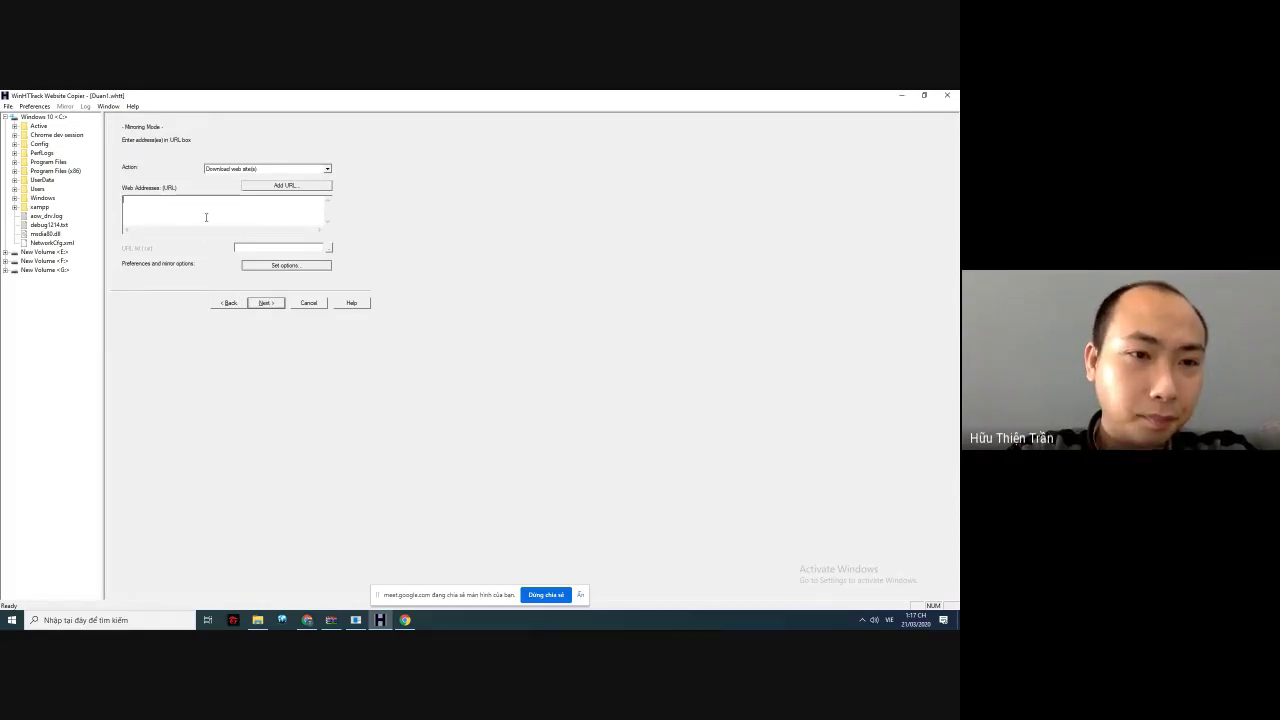
text(http://landing.engotheme.com/html/skyline/demo/index.html)
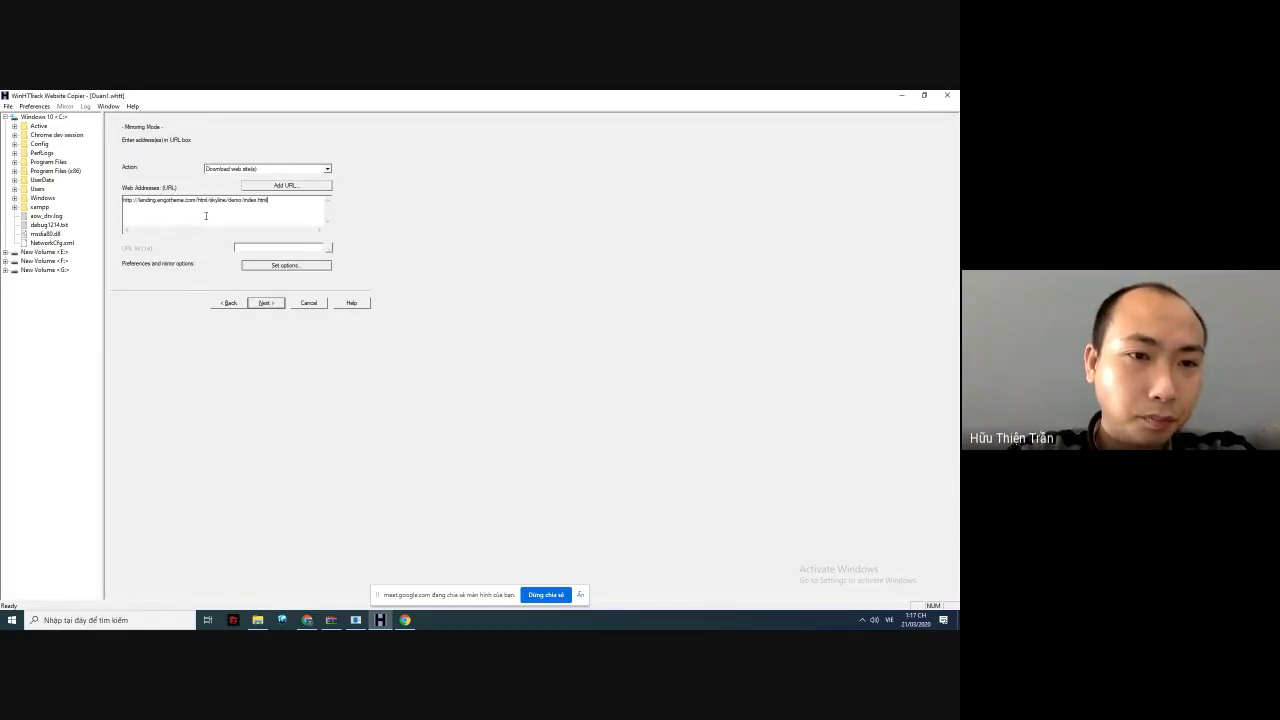
click(265, 303)
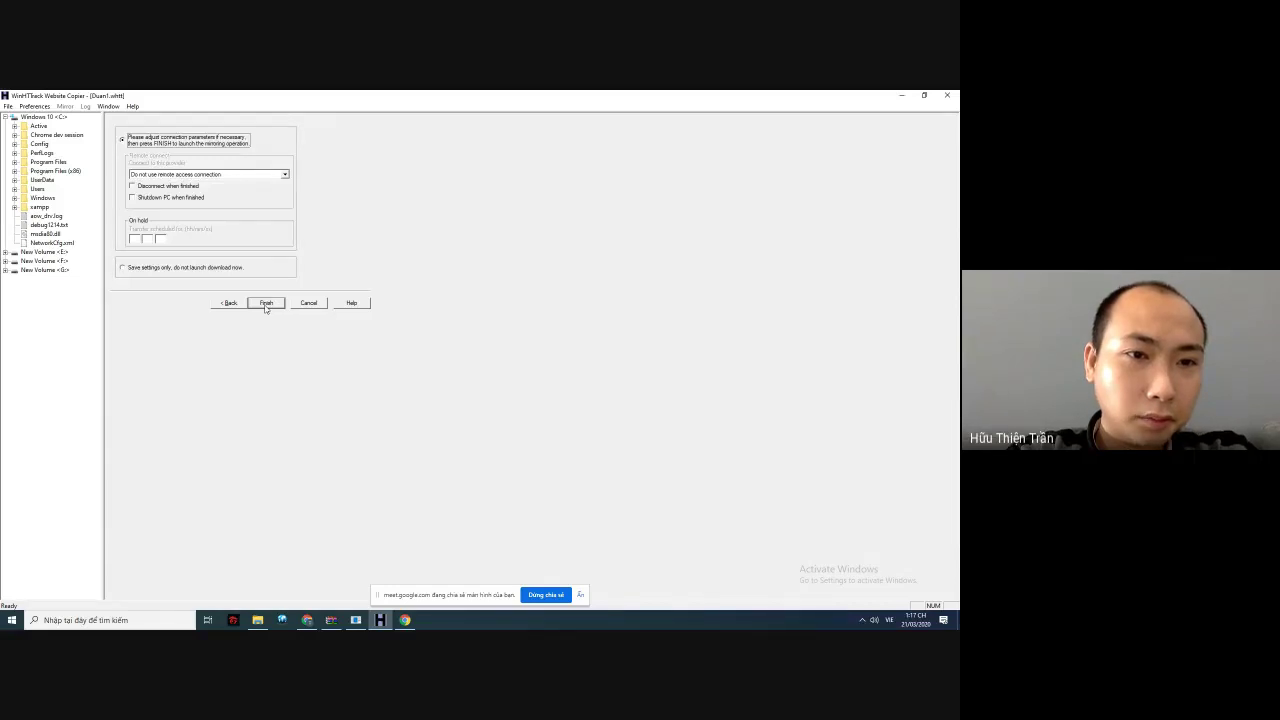
click(265, 303)
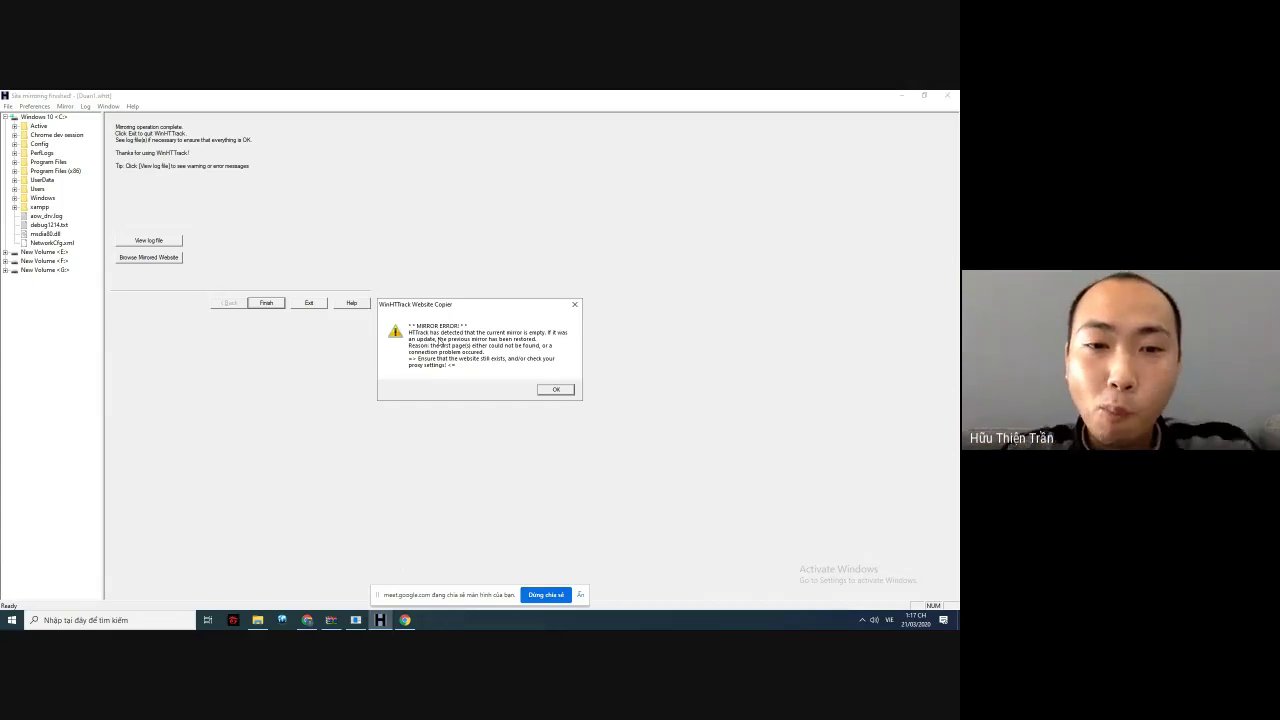
click(552, 390)
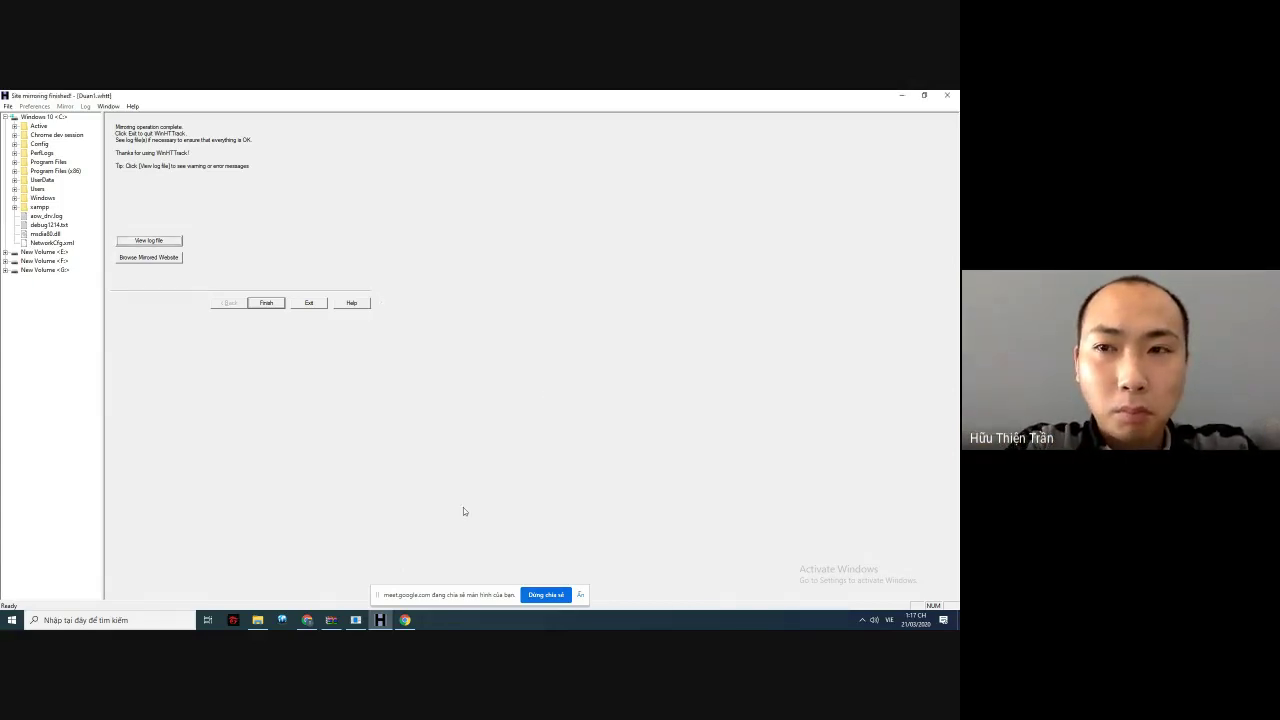
Switch back to Chrome, open SkyLine's second homepage demo from the template preview and select its web address
click(307, 620)
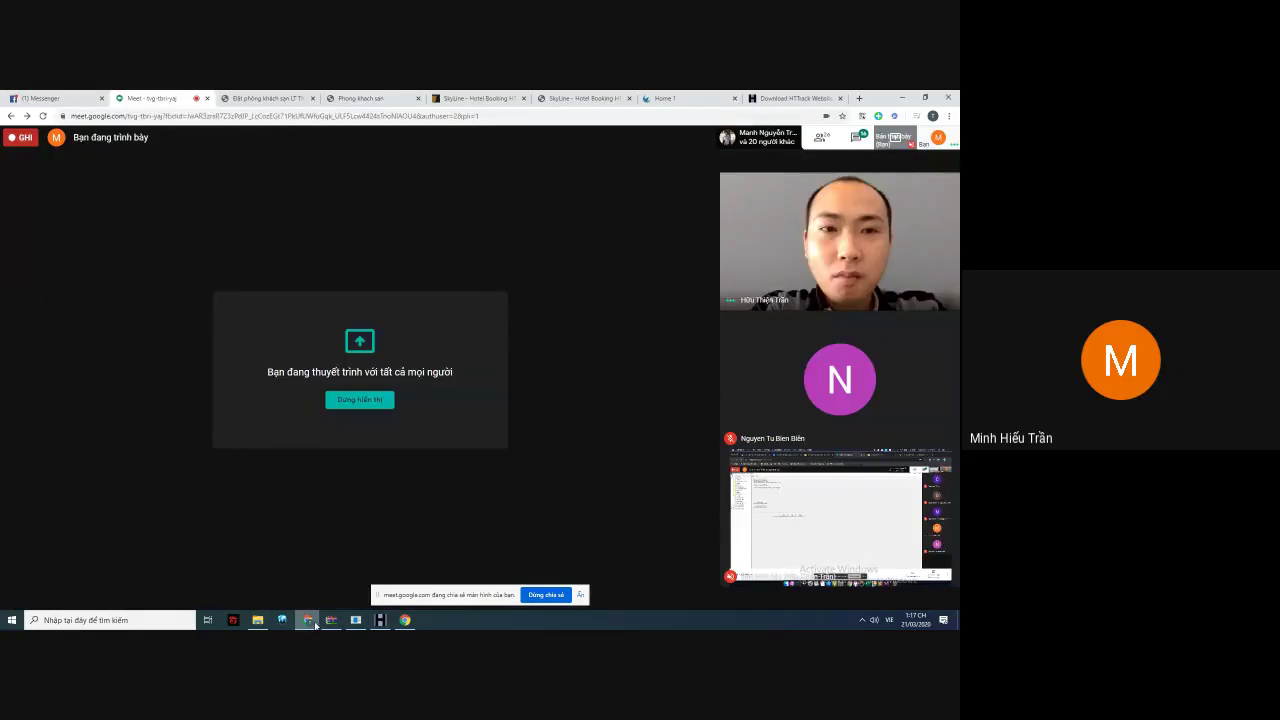
click(265, 98)
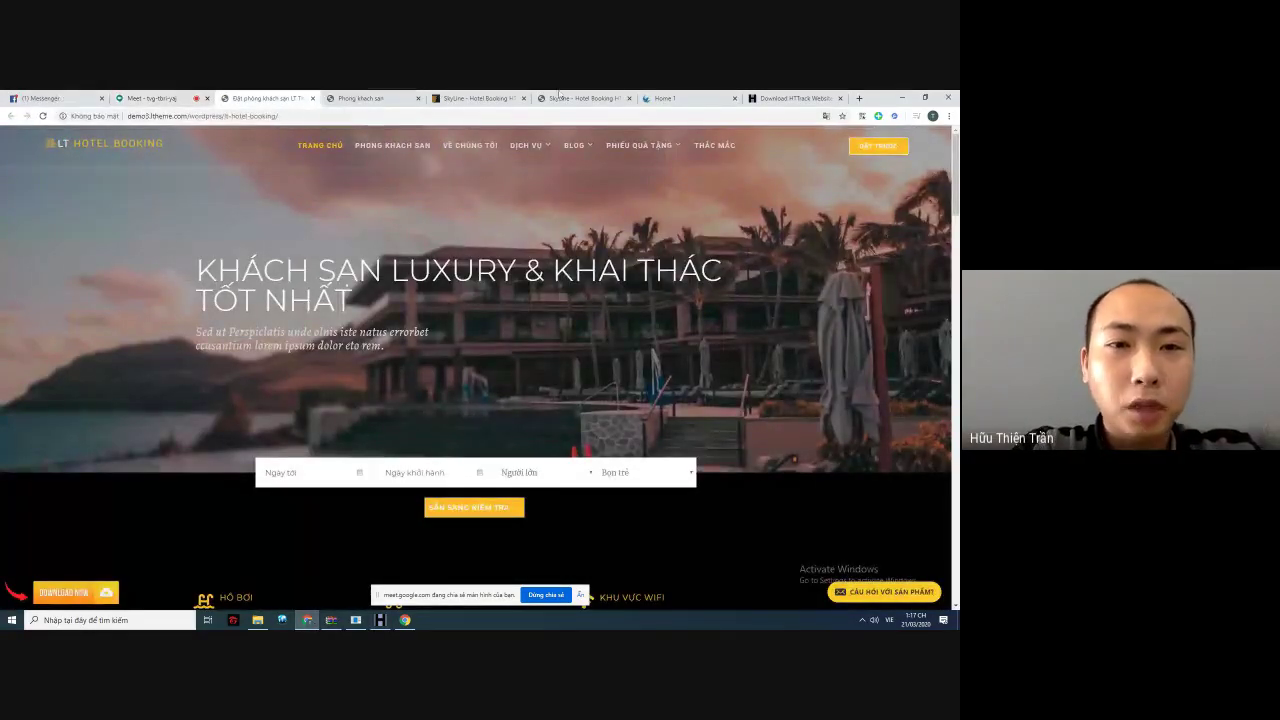
click(471, 97)
click(469, 249)
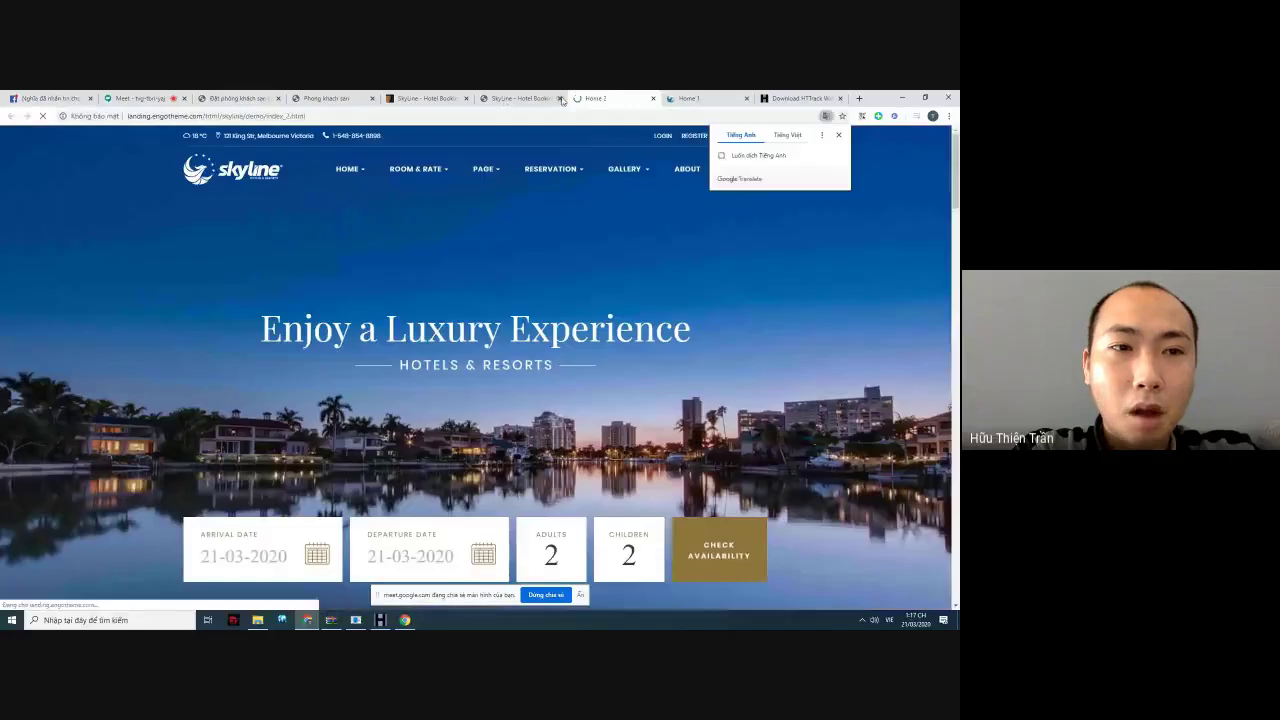
click(250, 116)
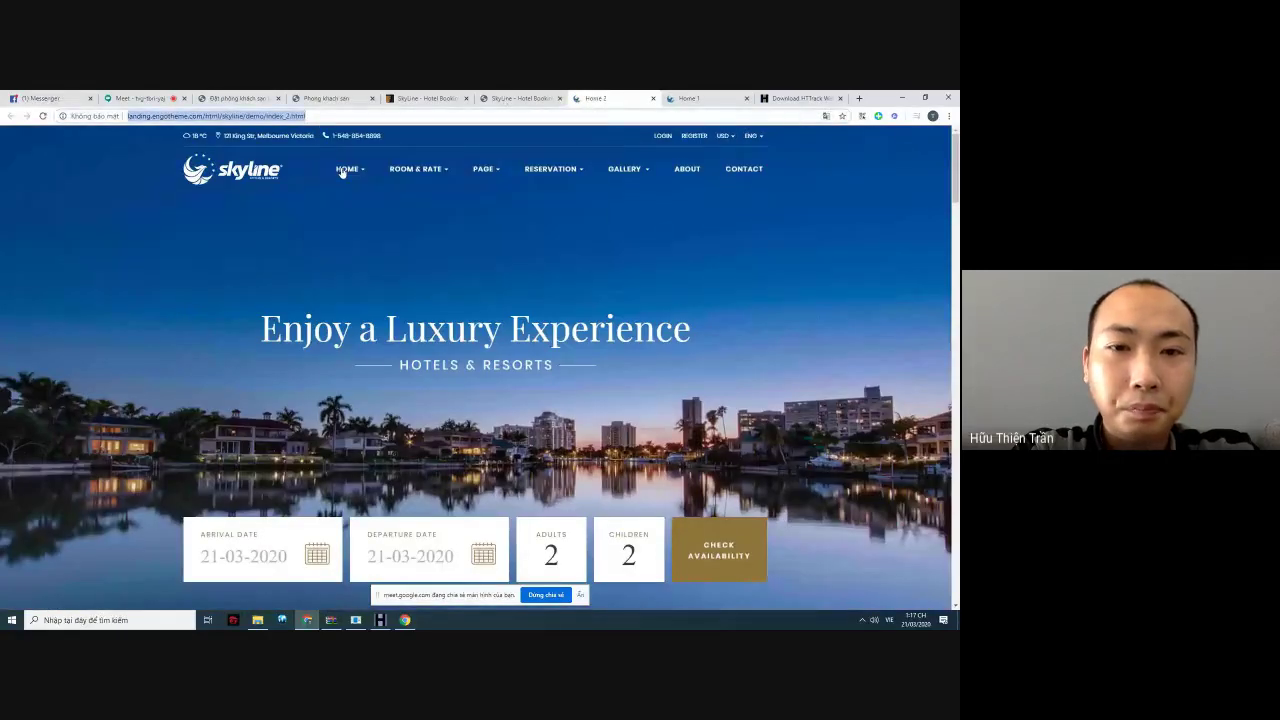
Switch to WinHTTrack Website Copier, finish the previous mirror, and start a new project named Duan0 up to the mirroring settings
click(380, 620)
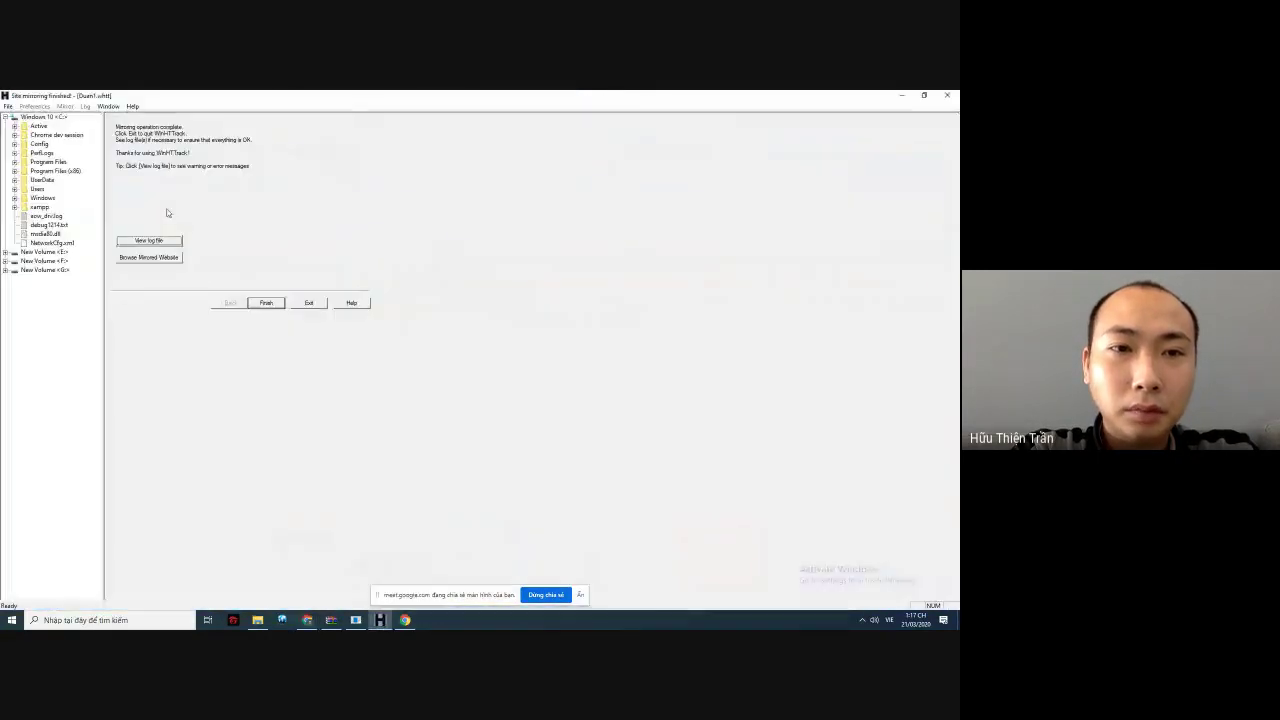
click(272, 306)
click(268, 303)
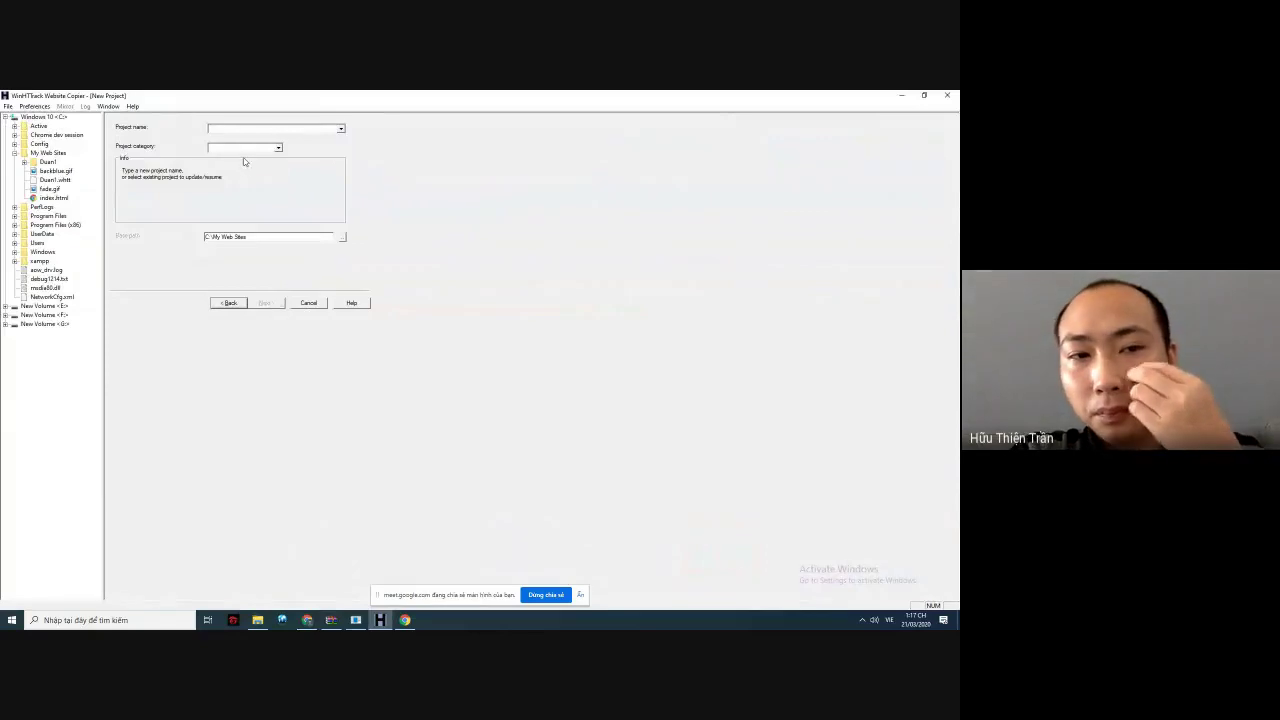
text(Duan1)
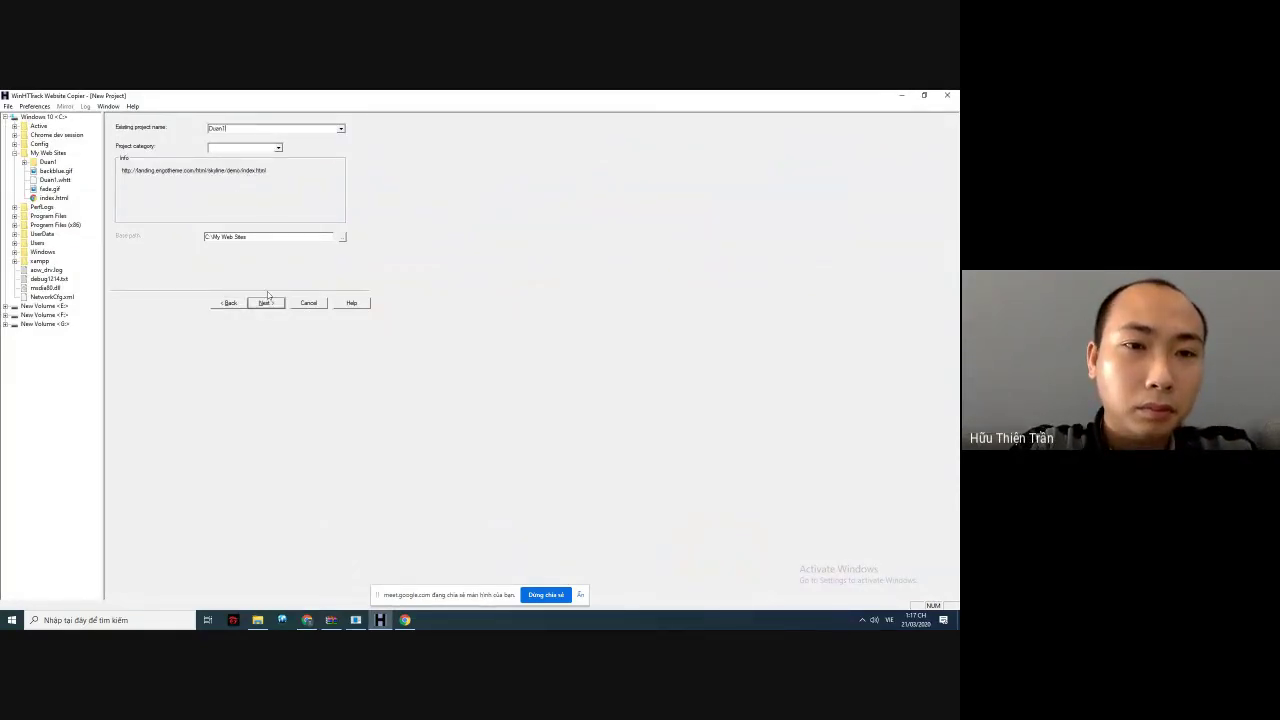
key(BackSpace)
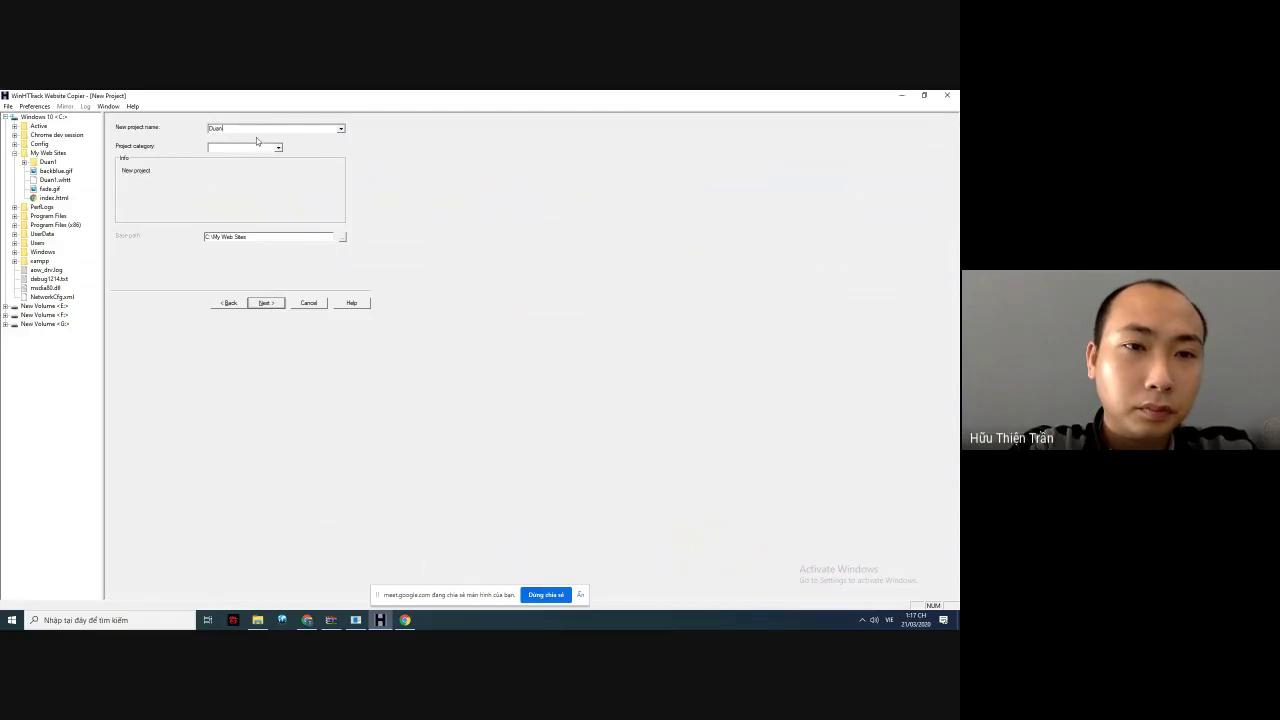
text(1)
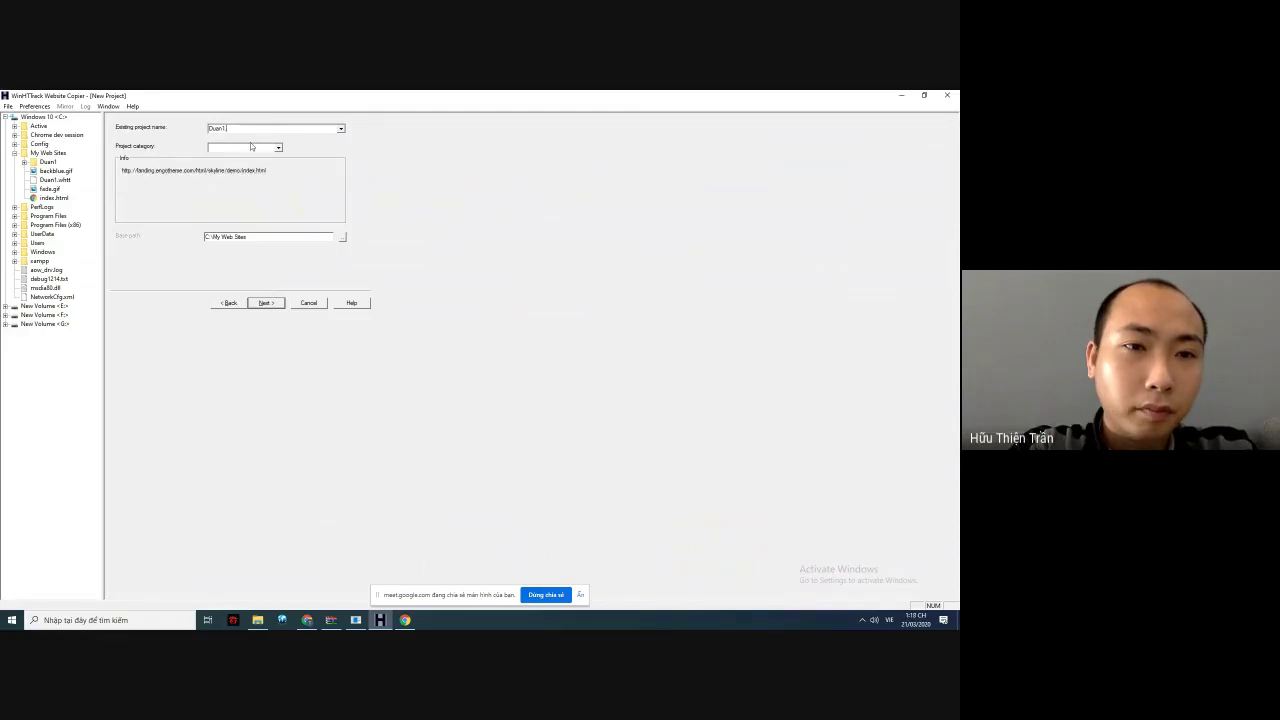
key(BackSpace)
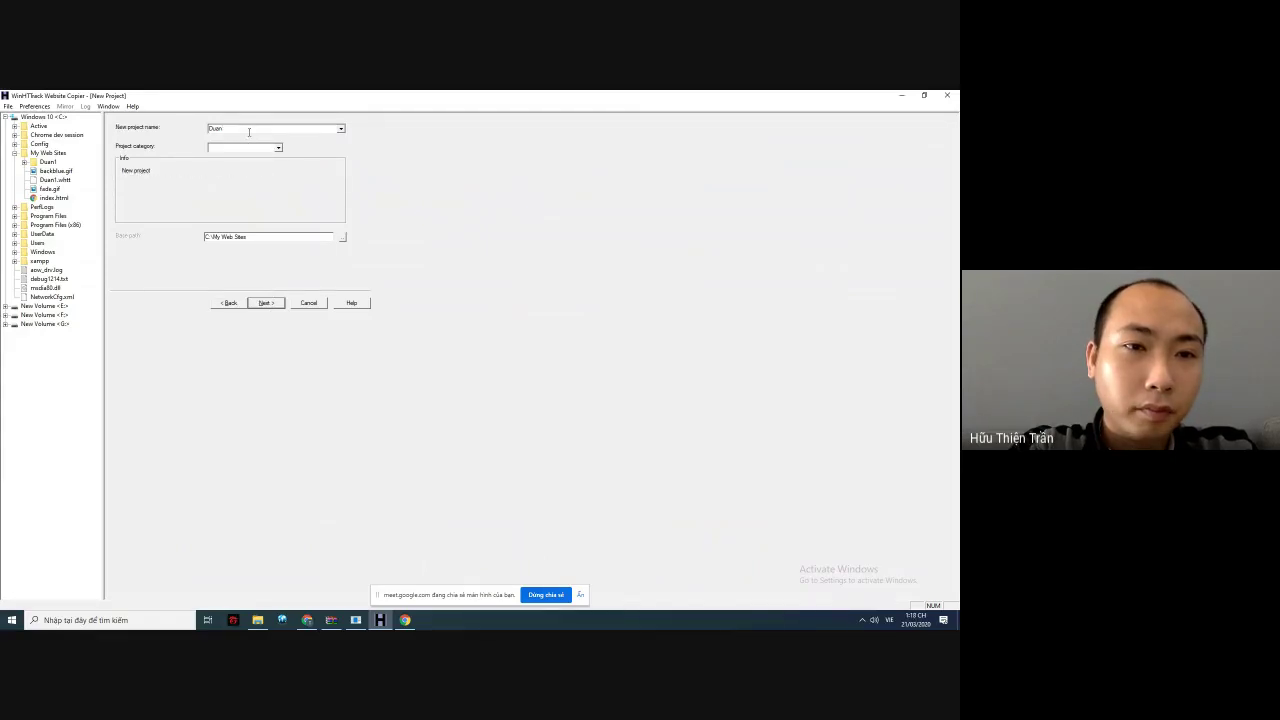
text(0)
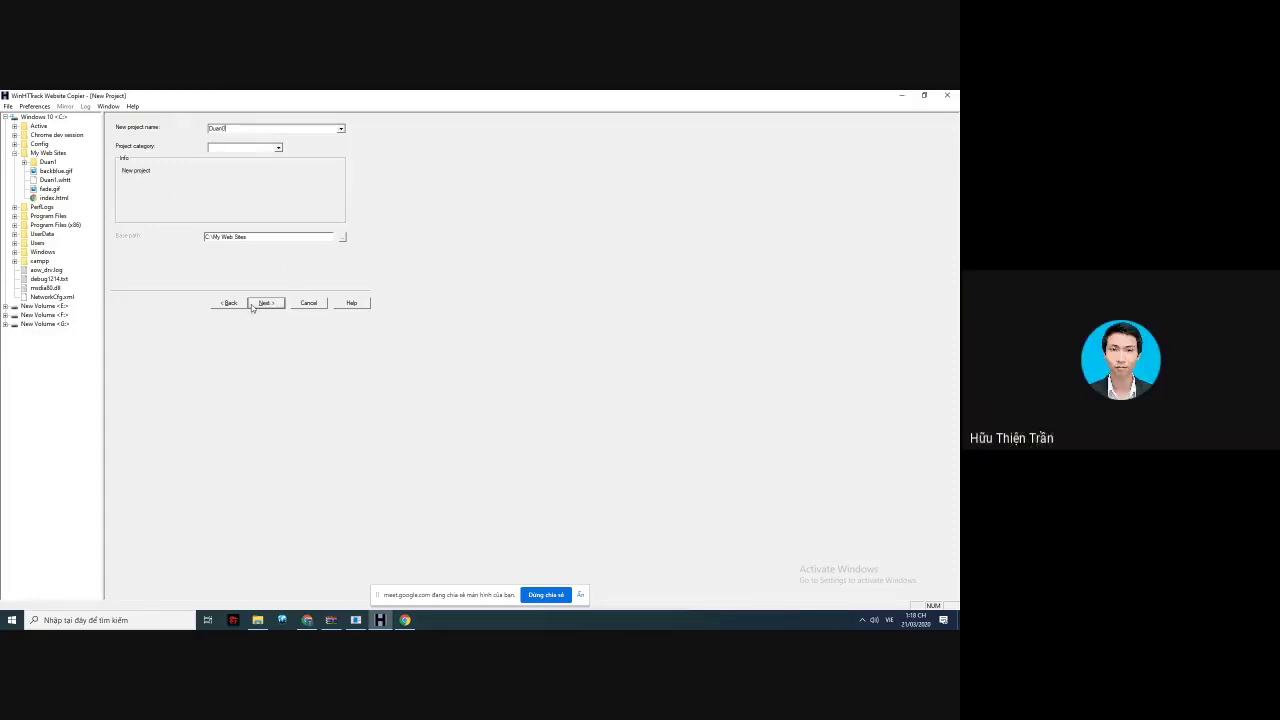
click(265, 304)
key(ctrl+v)
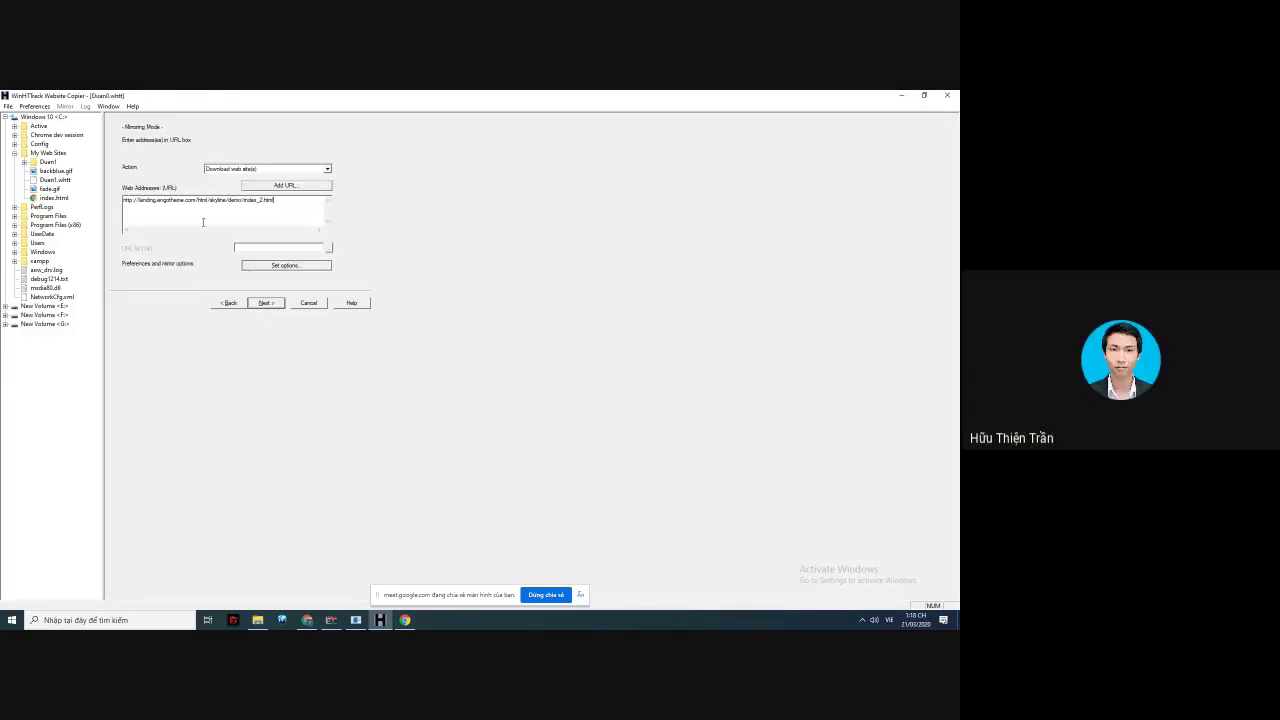
click(265, 303)
click(267, 304)
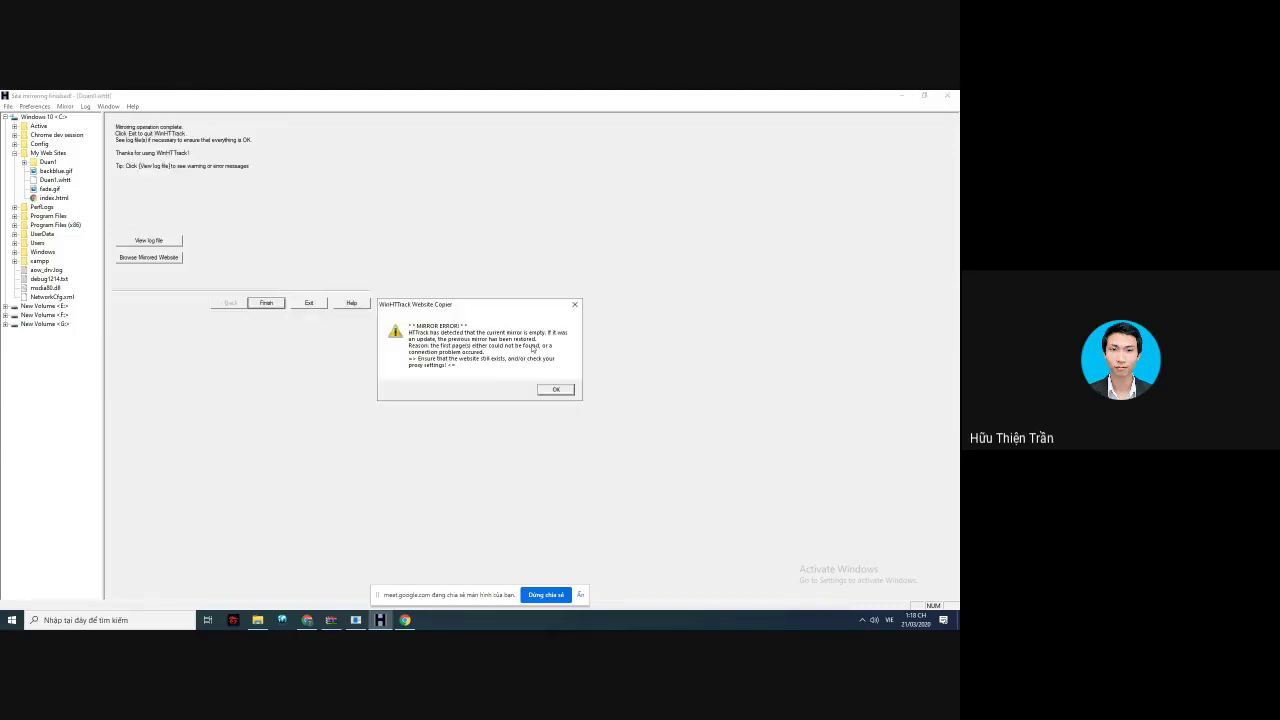
click(565, 390)
Return to Chrome, close the SkyLine preview and Home 2 tabs, and go back to the ThemeForest hotel booking search results
click(902, 96)
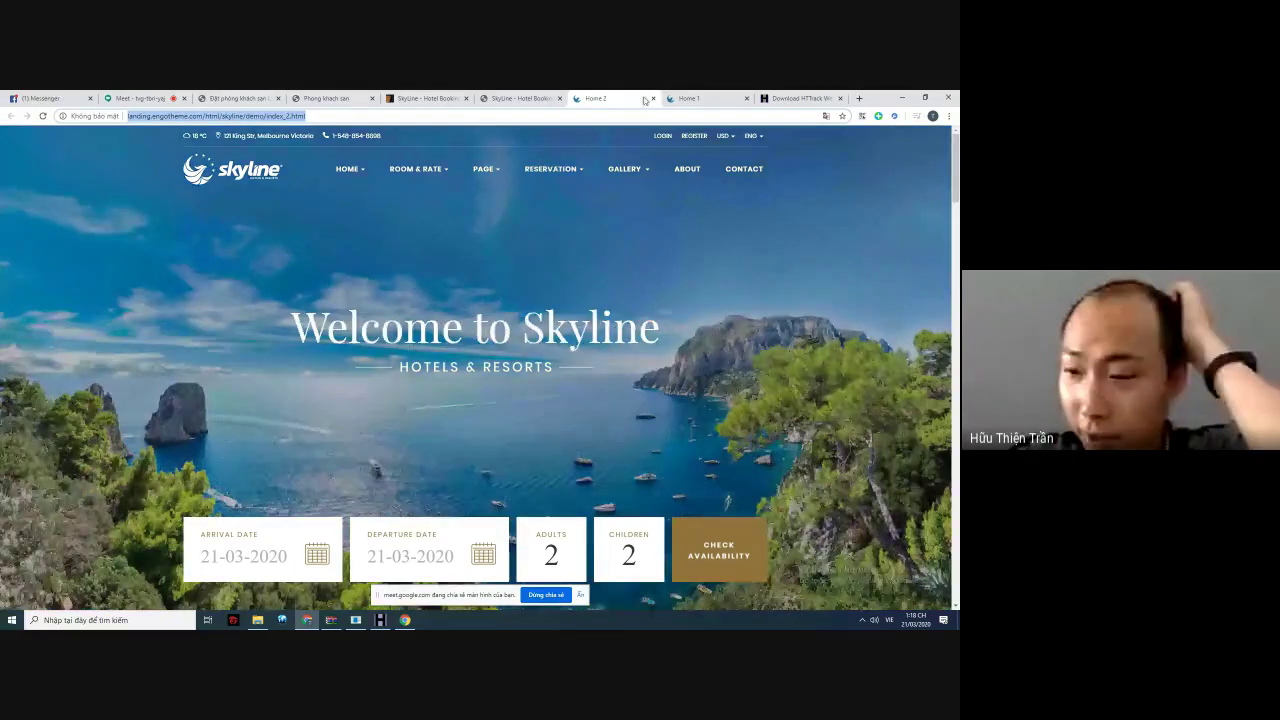
key(ctrl+shift+Tab)
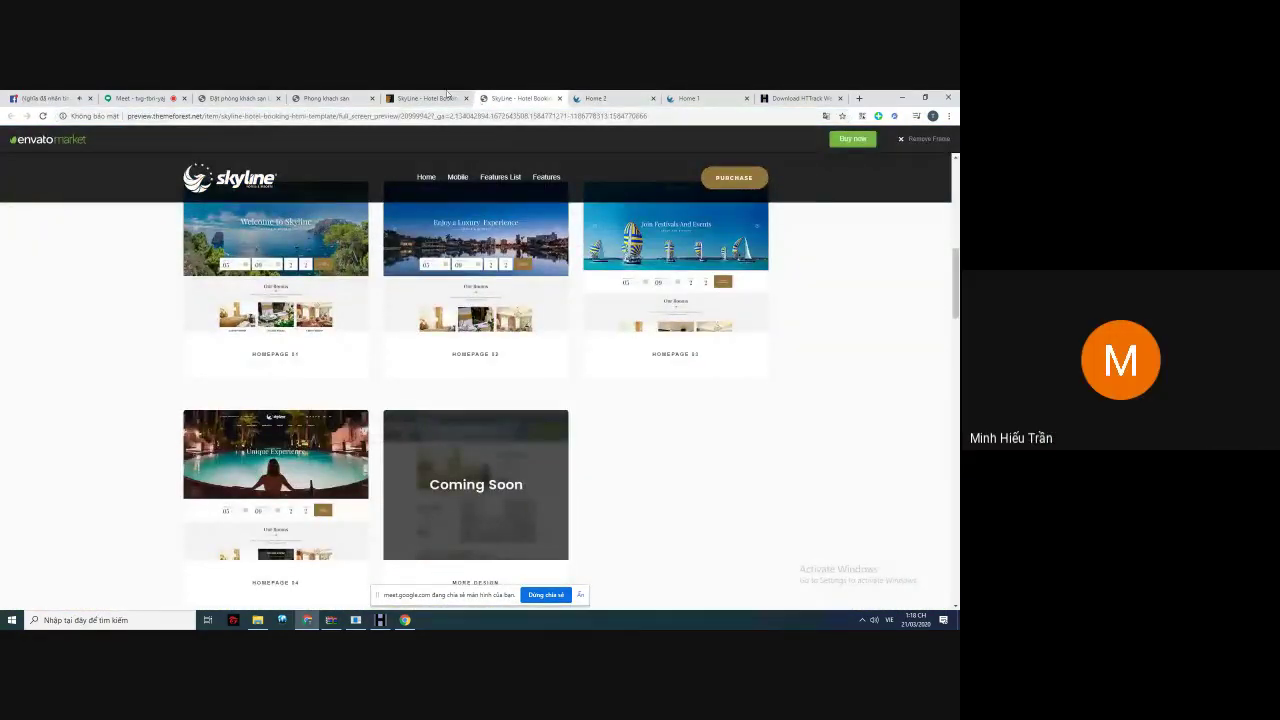
key(ctrl+shift+Tab)
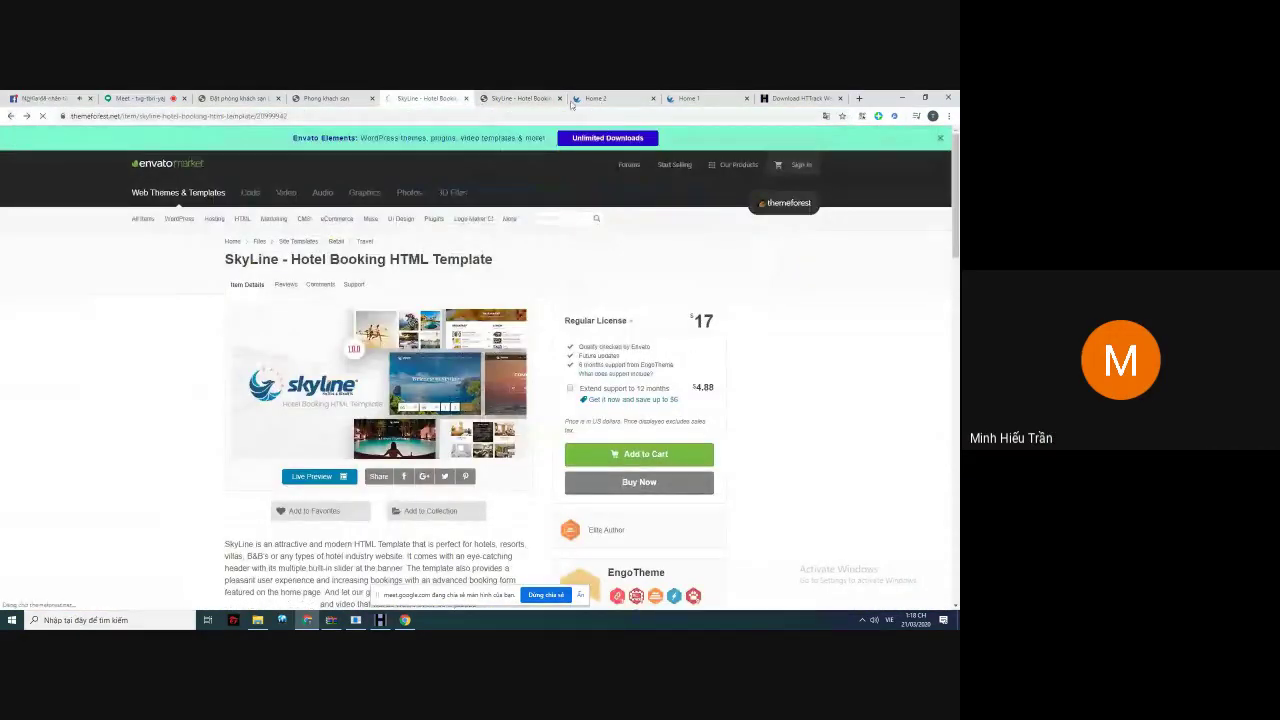
click(560, 99)
key(alt+Left)
click(560, 99)
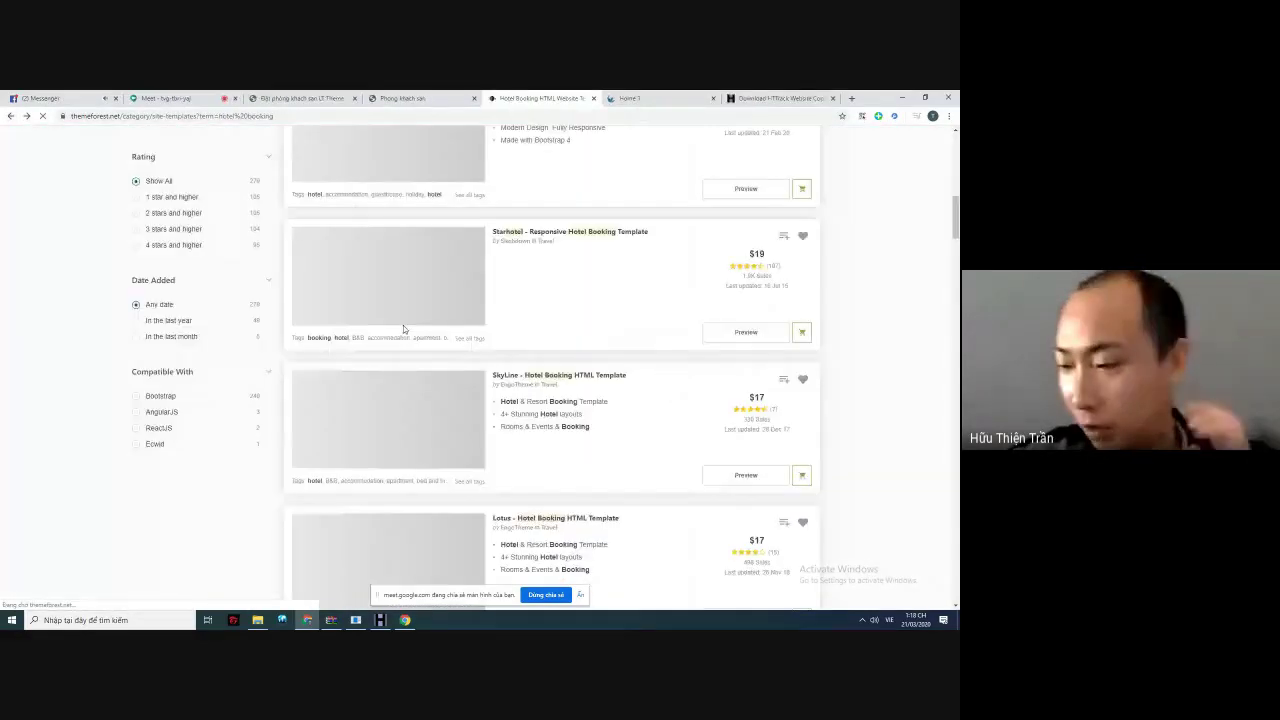
Open the "Hotel Booking - HTML Template for Hotels" item from the results and close the leftover SkyLine Home 1 tab
scroll(525, 370, down, 3)
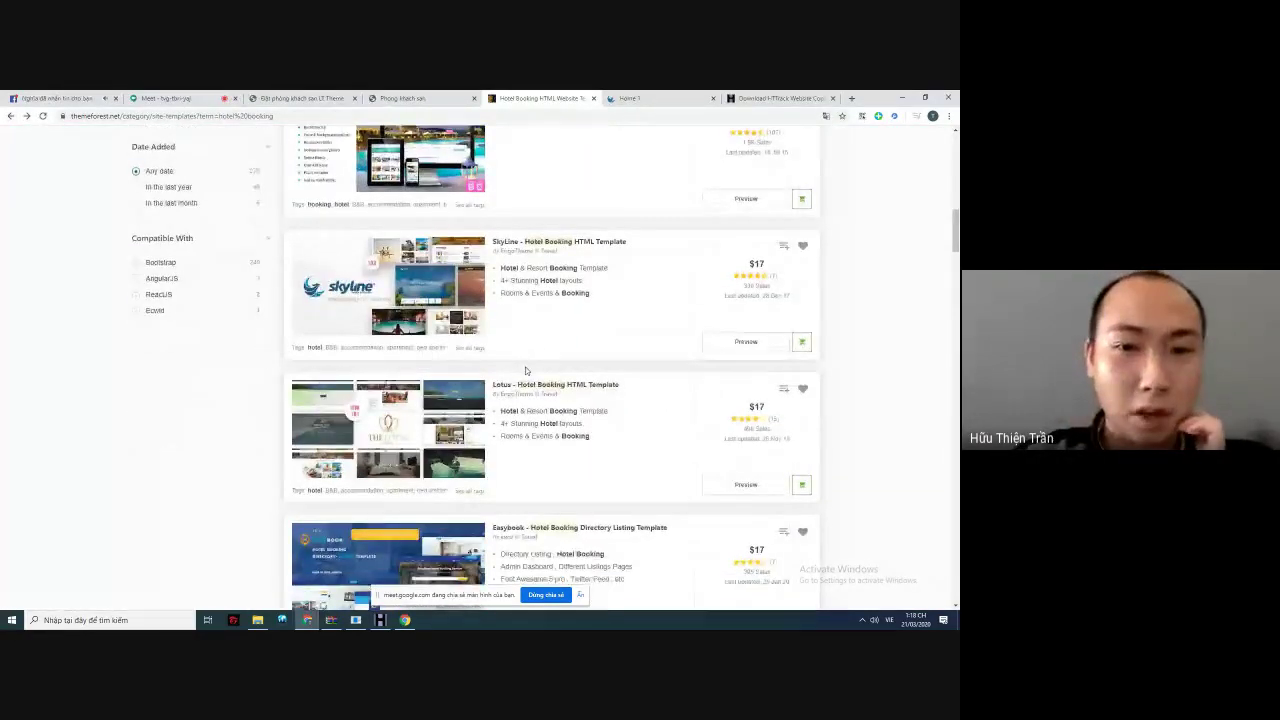
scroll(525, 370, down, 5)
scroll(525, 371, down, 3)
click(550, 424)
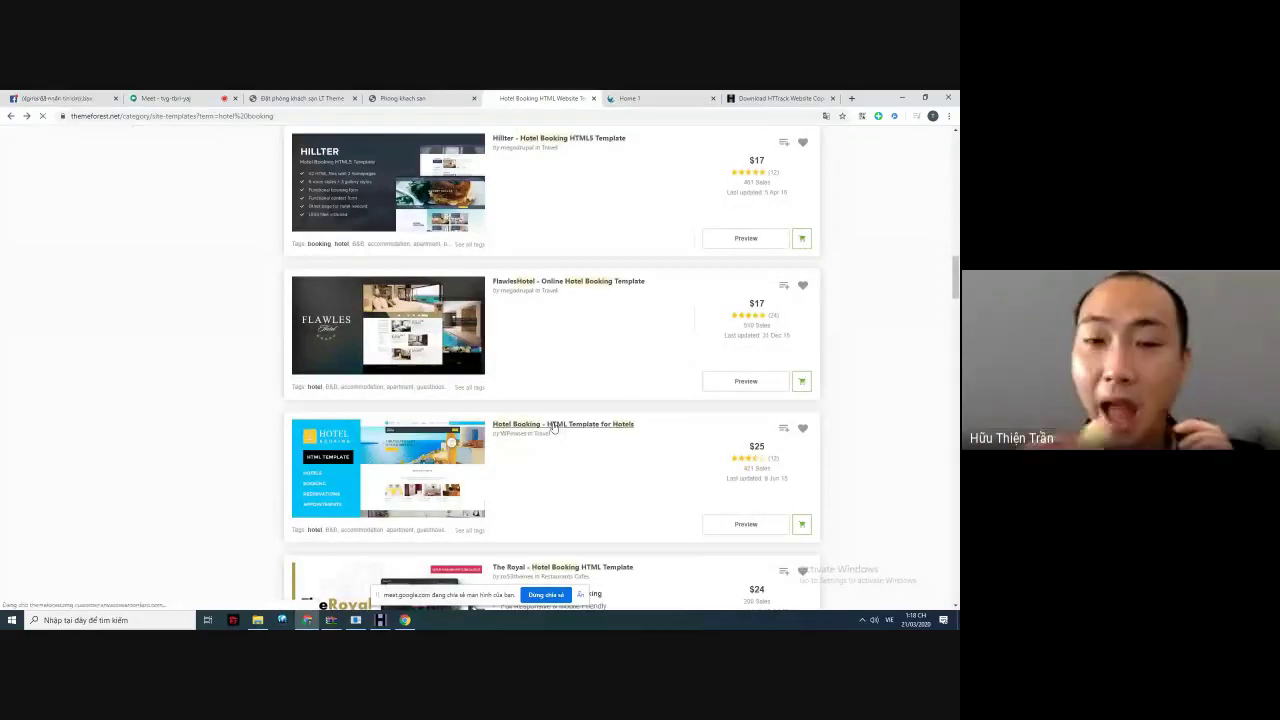
click(713, 98)
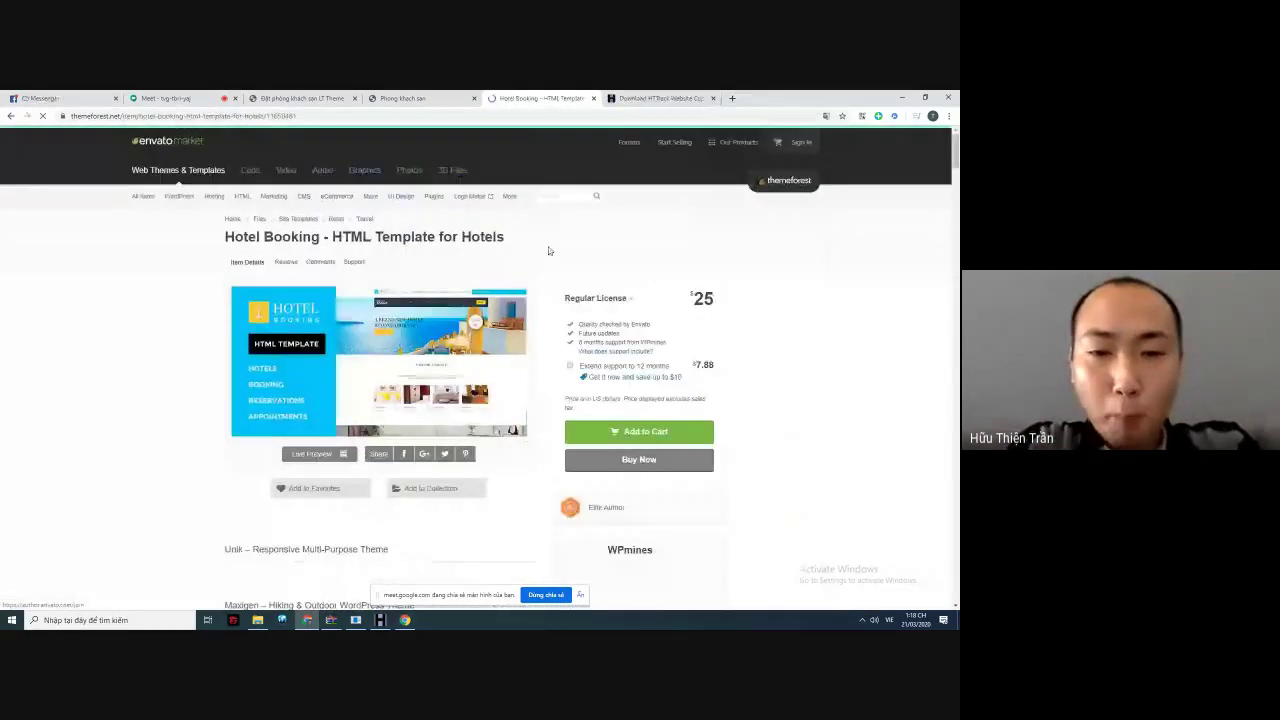
Open the template's live preview, look over its home page and dismiss the translation offer
scroll(488, 345, down, 1)
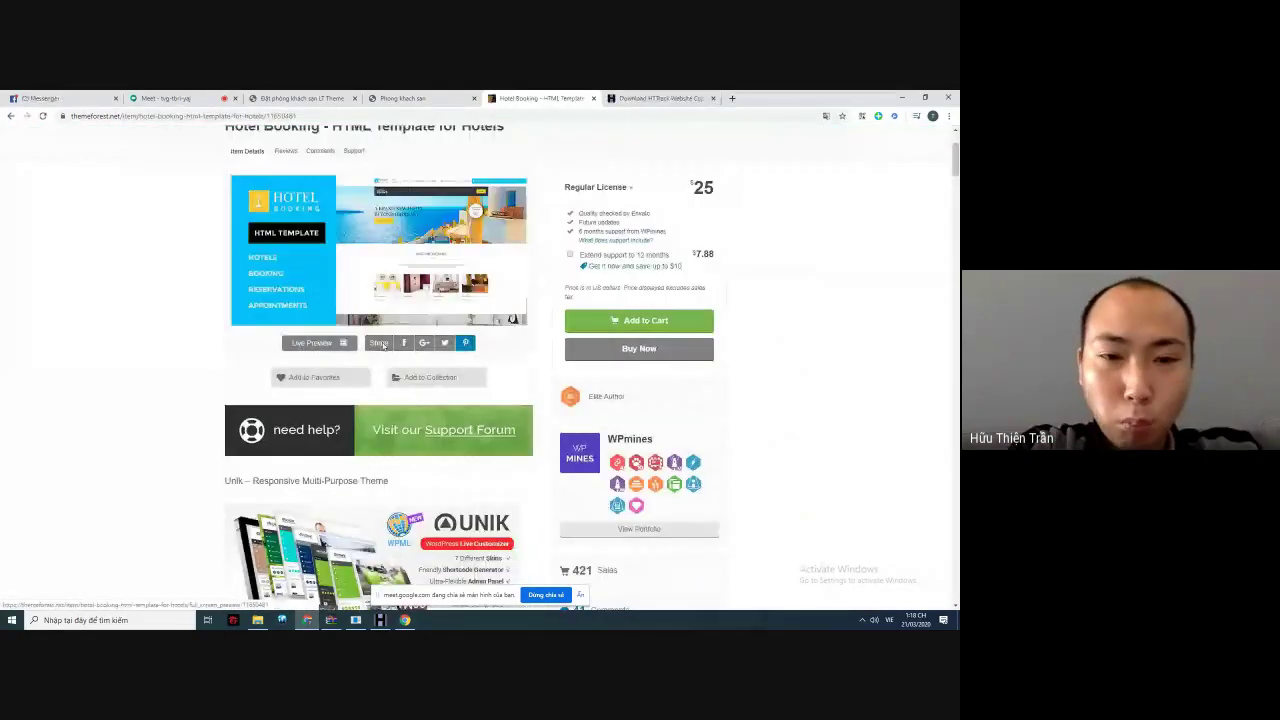
click(323, 343)
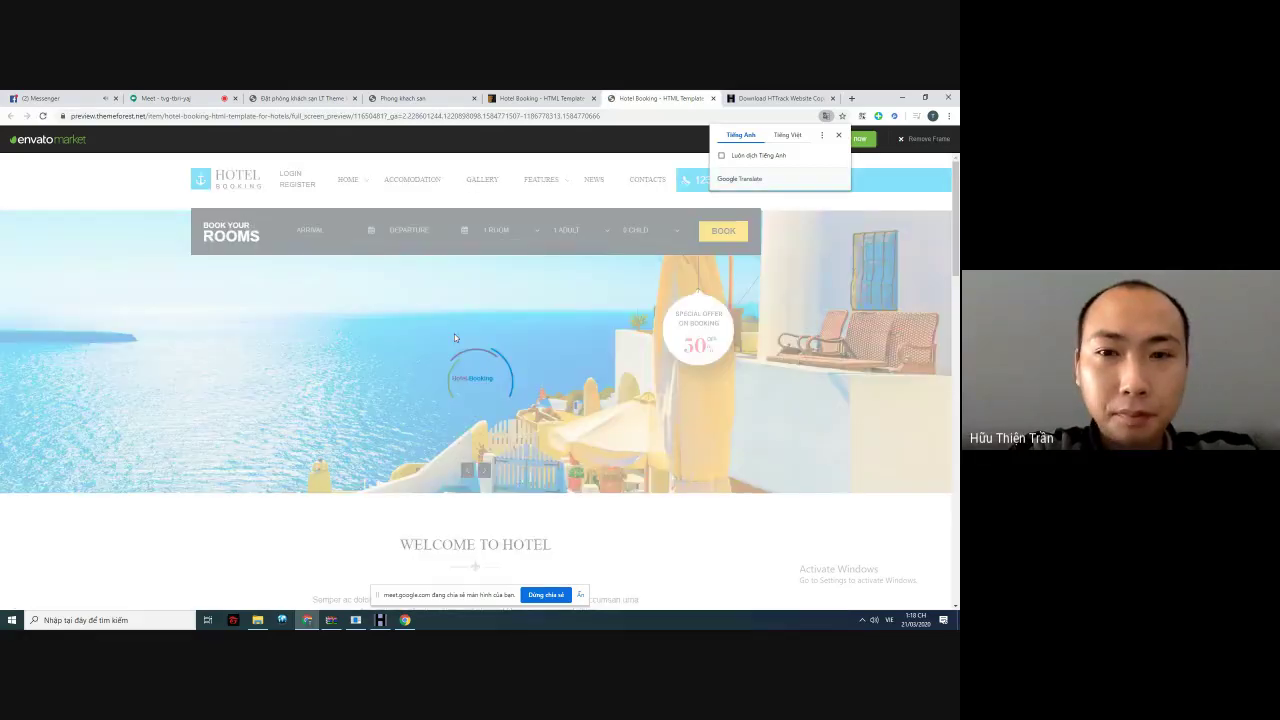
scroll(454, 338, down, 3)
scroll(454, 338, down, 1)
scroll(610, 375, up, 1)
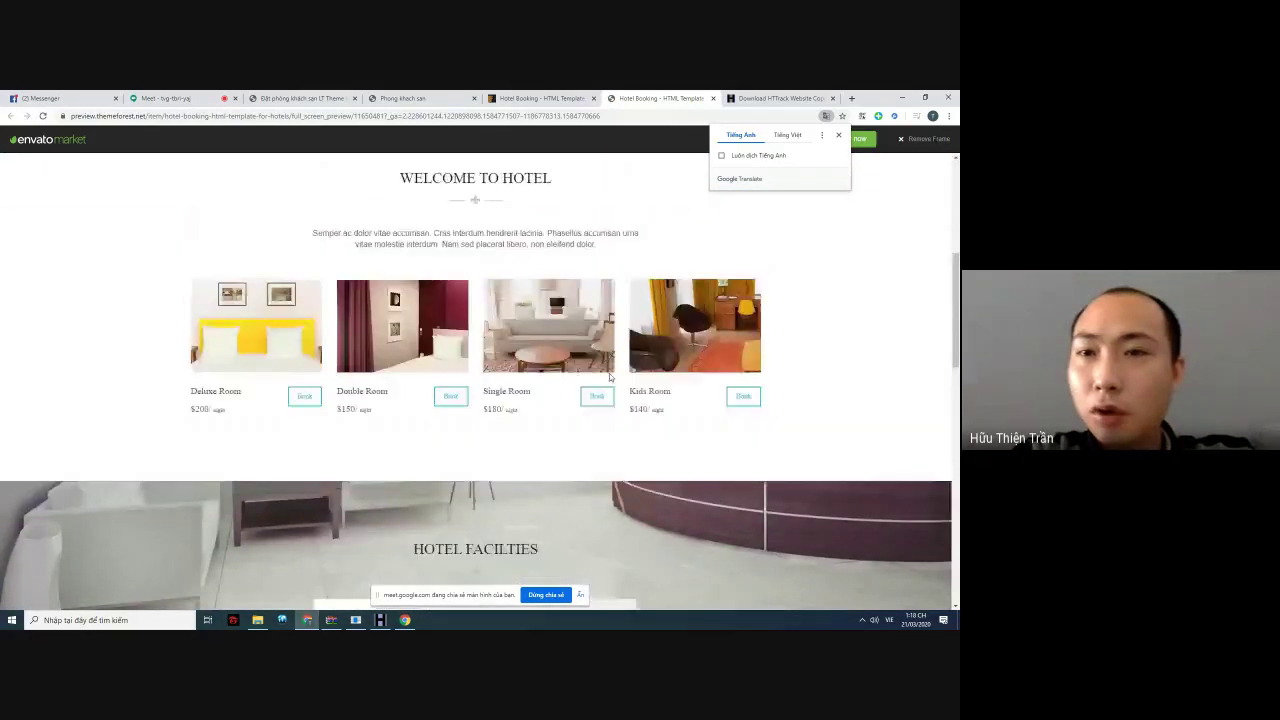
scroll(609, 374, up, 2)
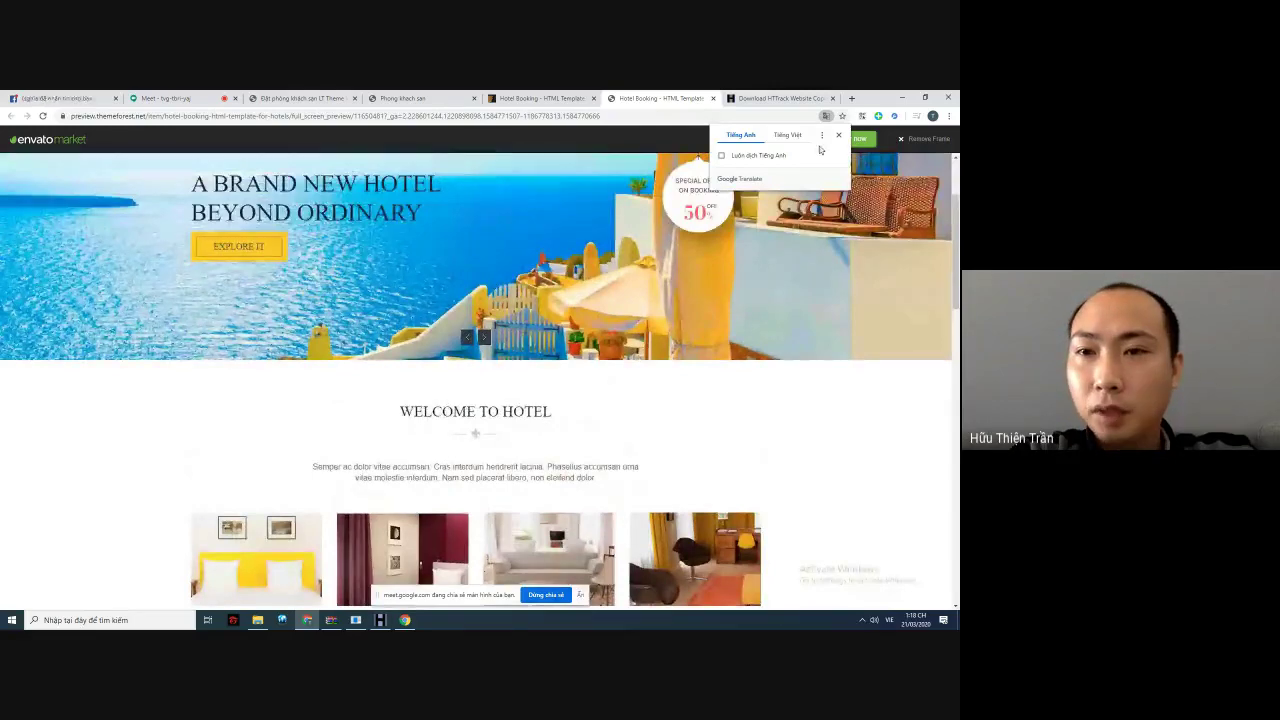
click(839, 137)
scroll(561, 362, up, 1)
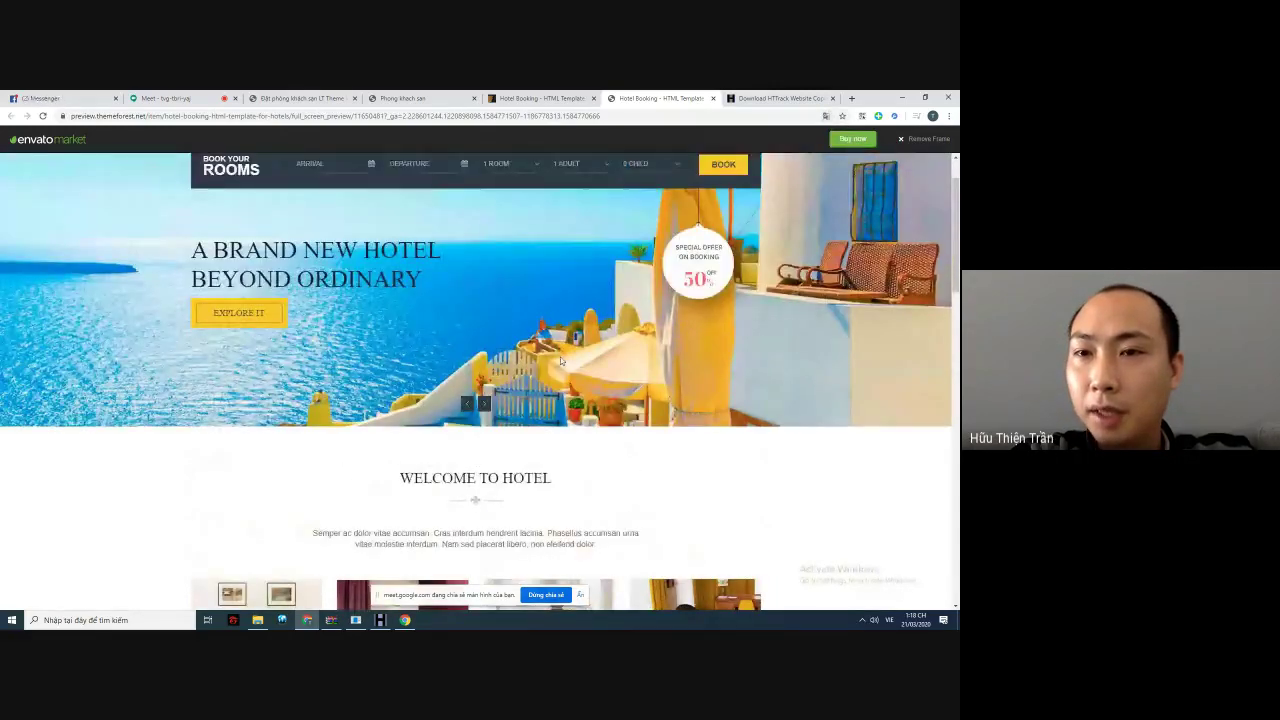
Remove the Envato preview frame and copy the Hotel Booking demo's web address
click(934, 140)
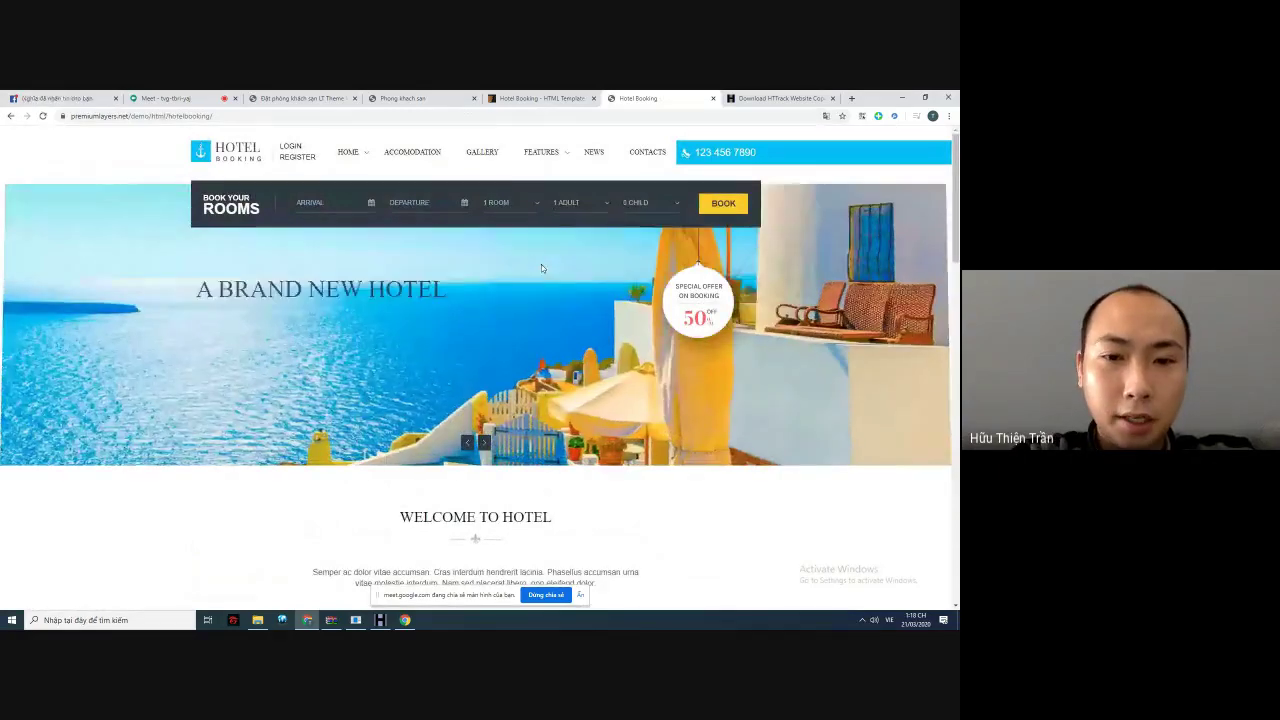
scroll(541, 268, down, 1)
right_click(224, 117)
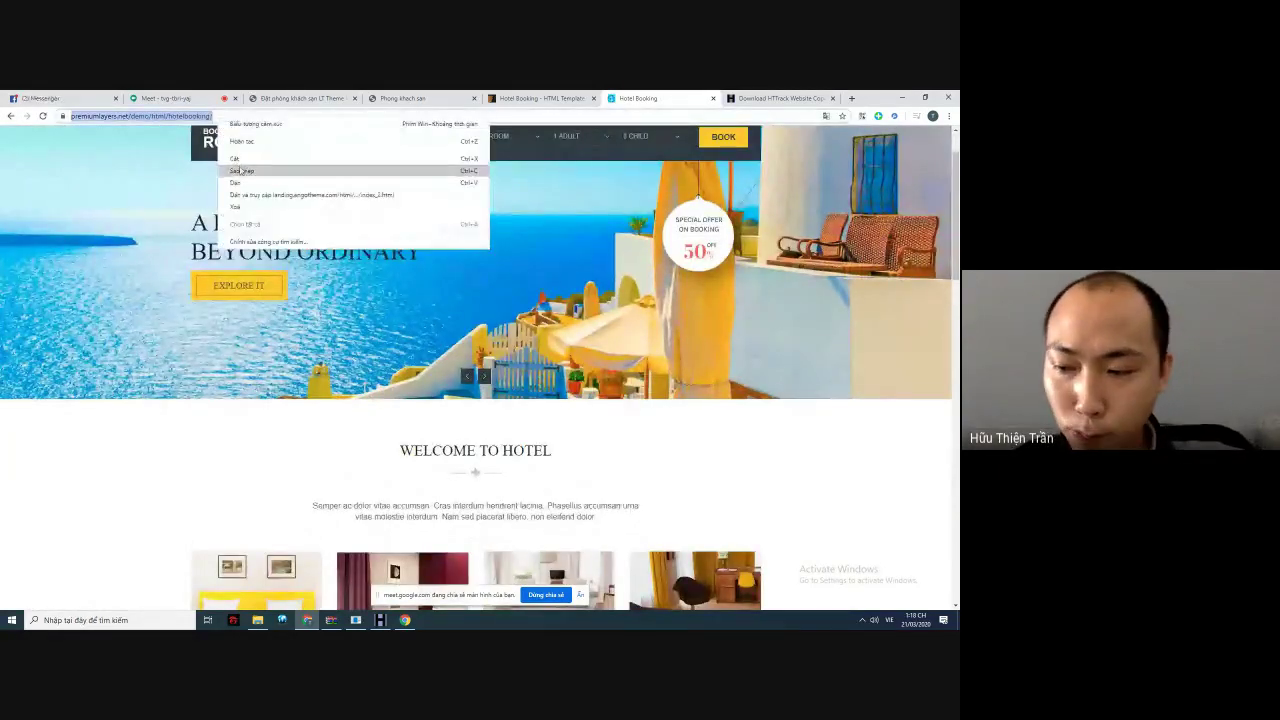
click(241, 170)
In WinHTTrack Website Copier, close the finished mirror and create a new project named Duanmau1, continuing to the mirroring settings
click(380, 620)
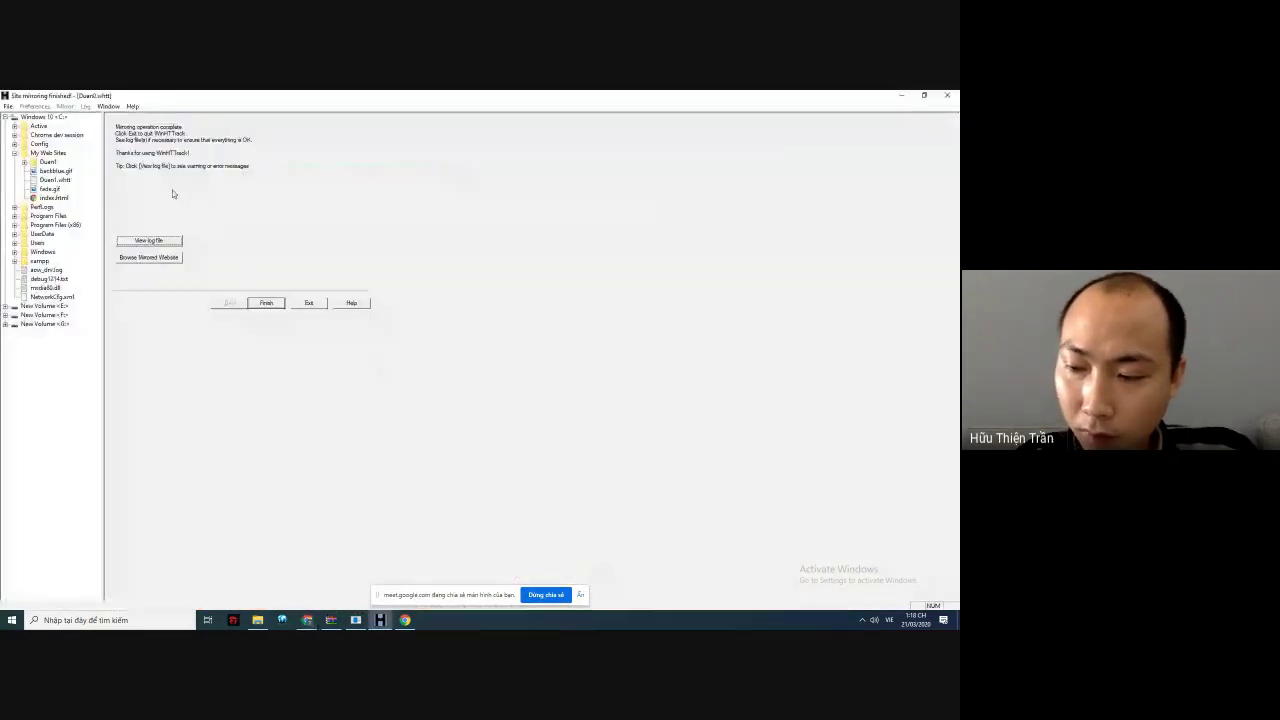
click(268, 304)
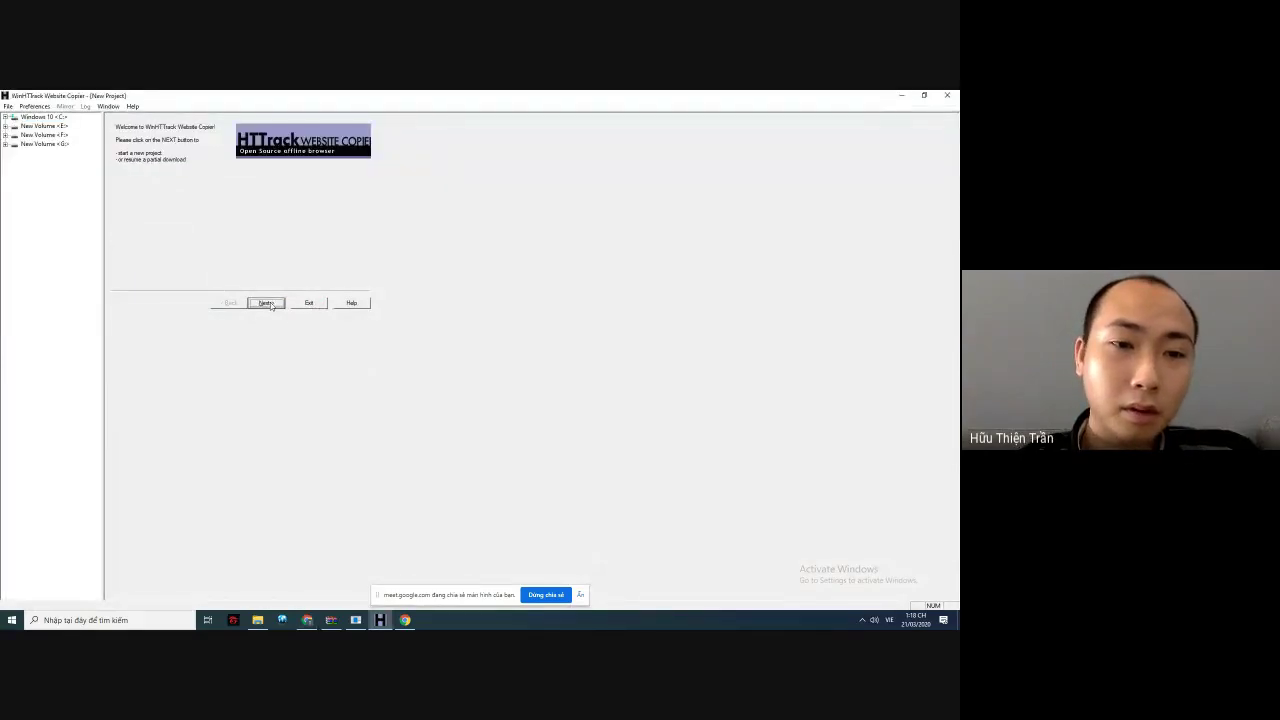
click(268, 304)
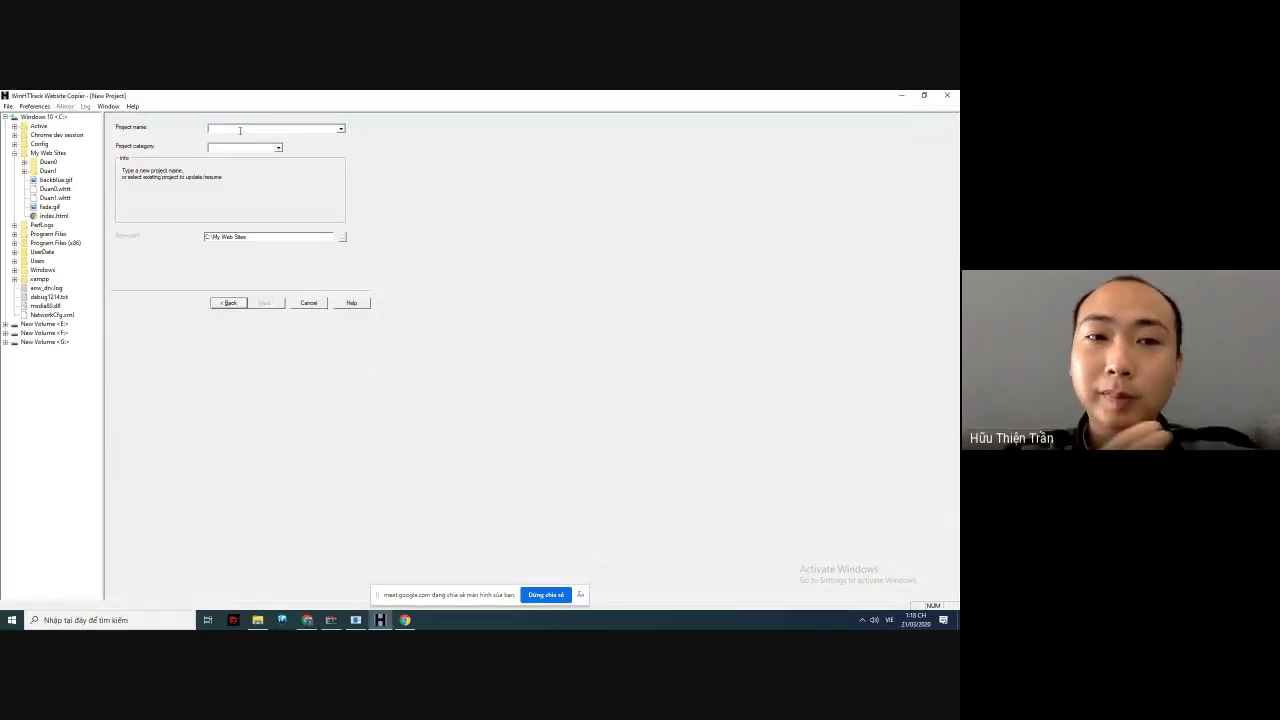
text(Duanmoi1)
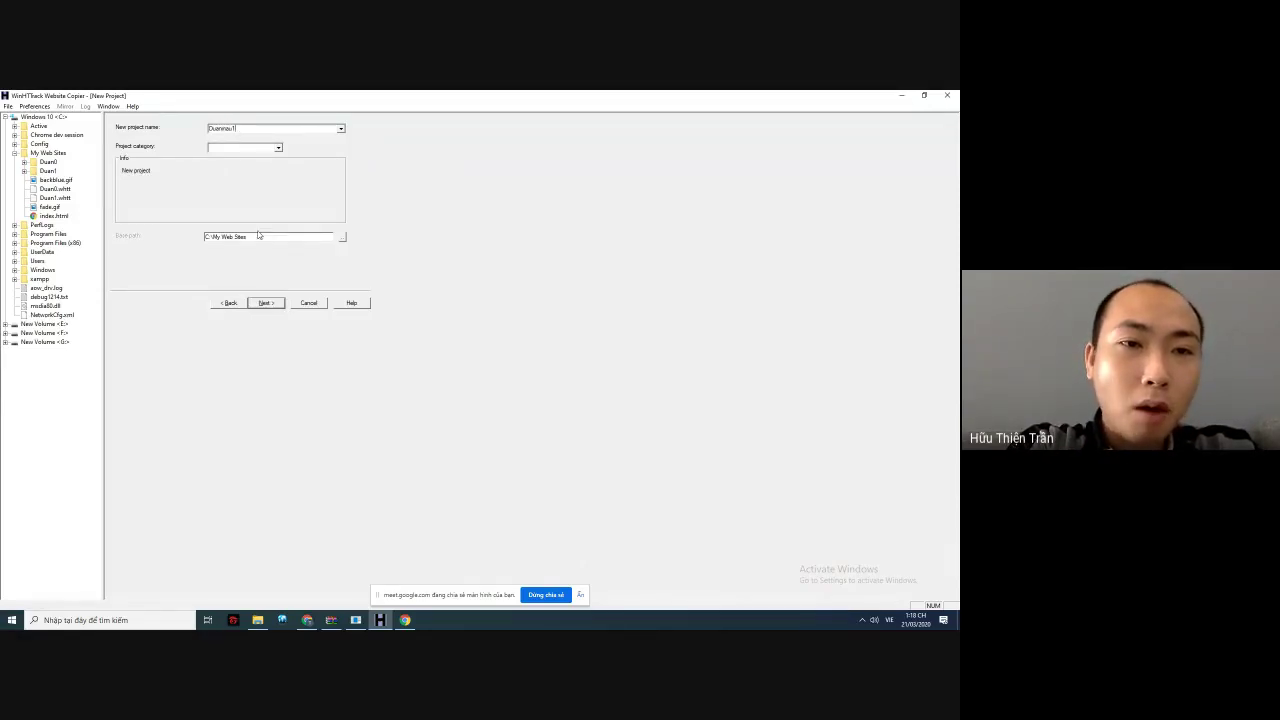
click(265, 303)
key(ctrl+v)
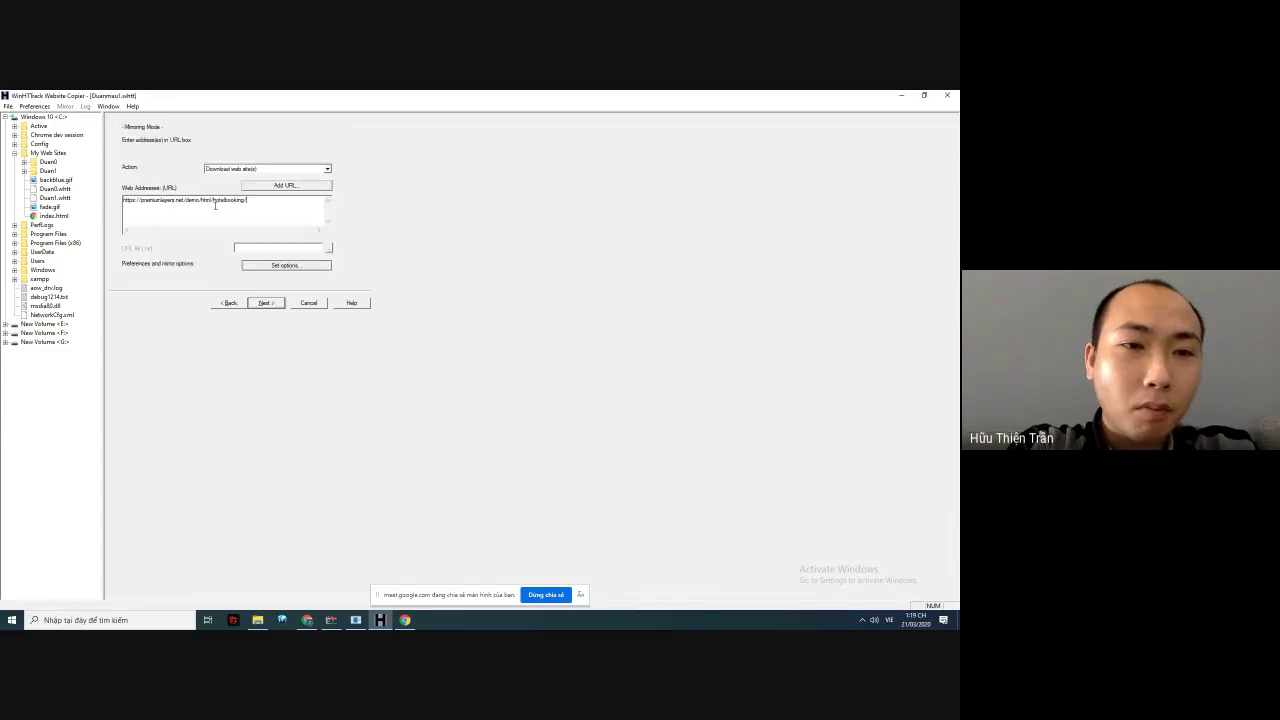
click(266, 303)
click(266, 303)
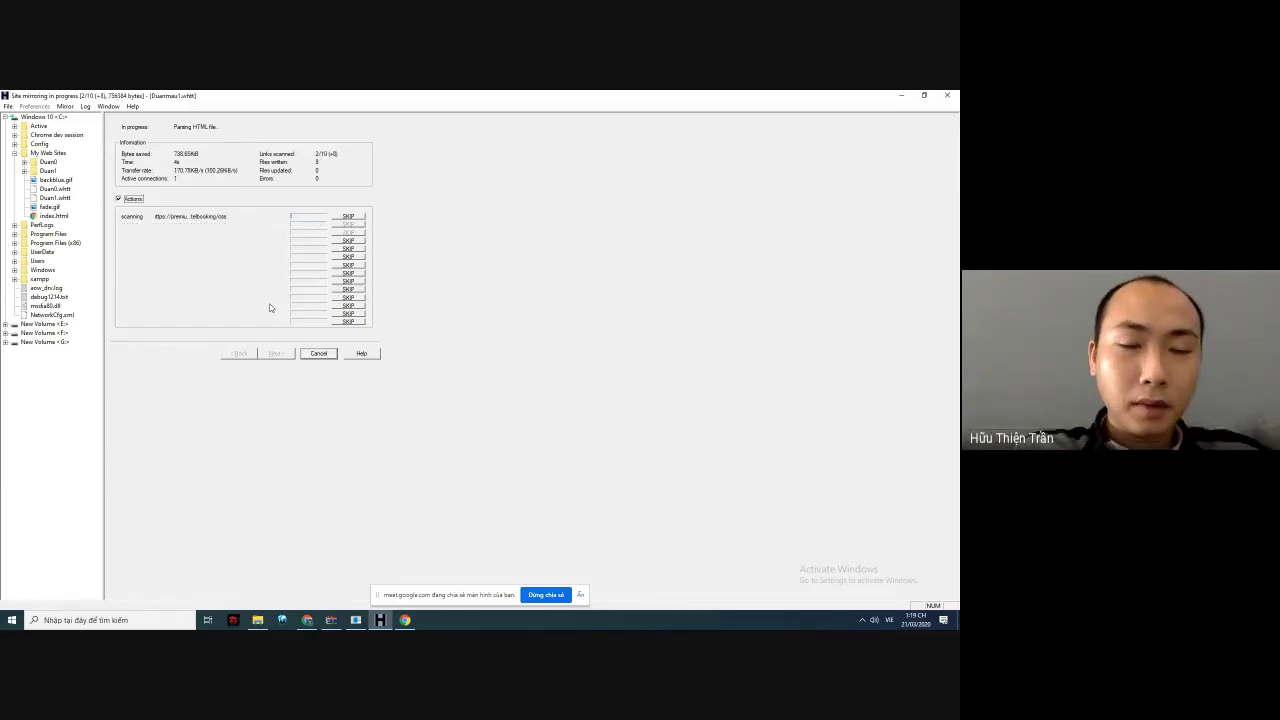
mouse_move(307, 622)
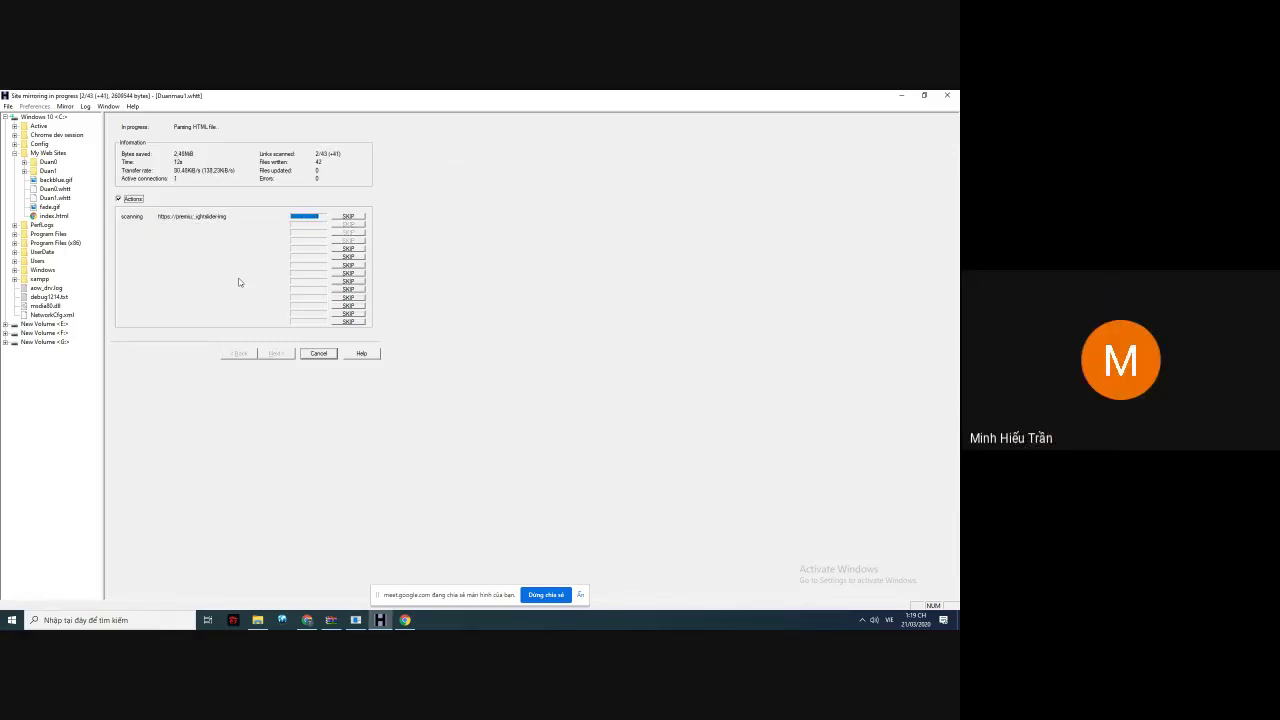
click(316, 626)
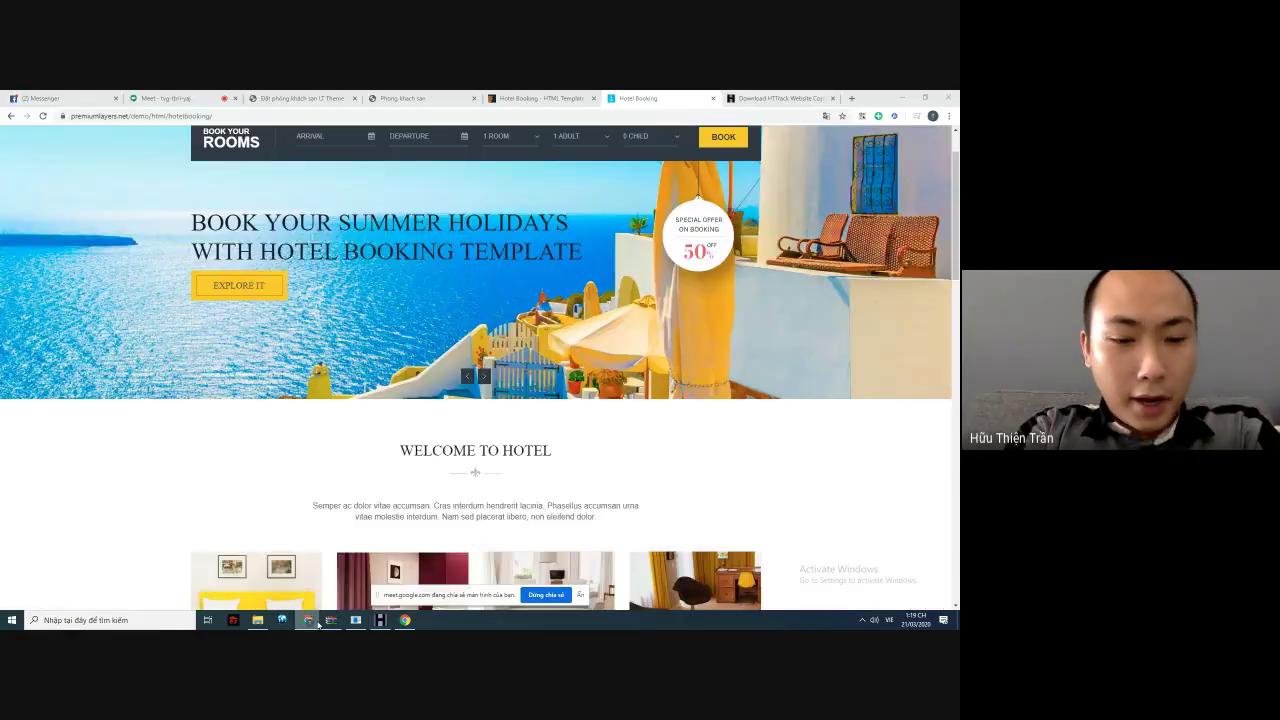